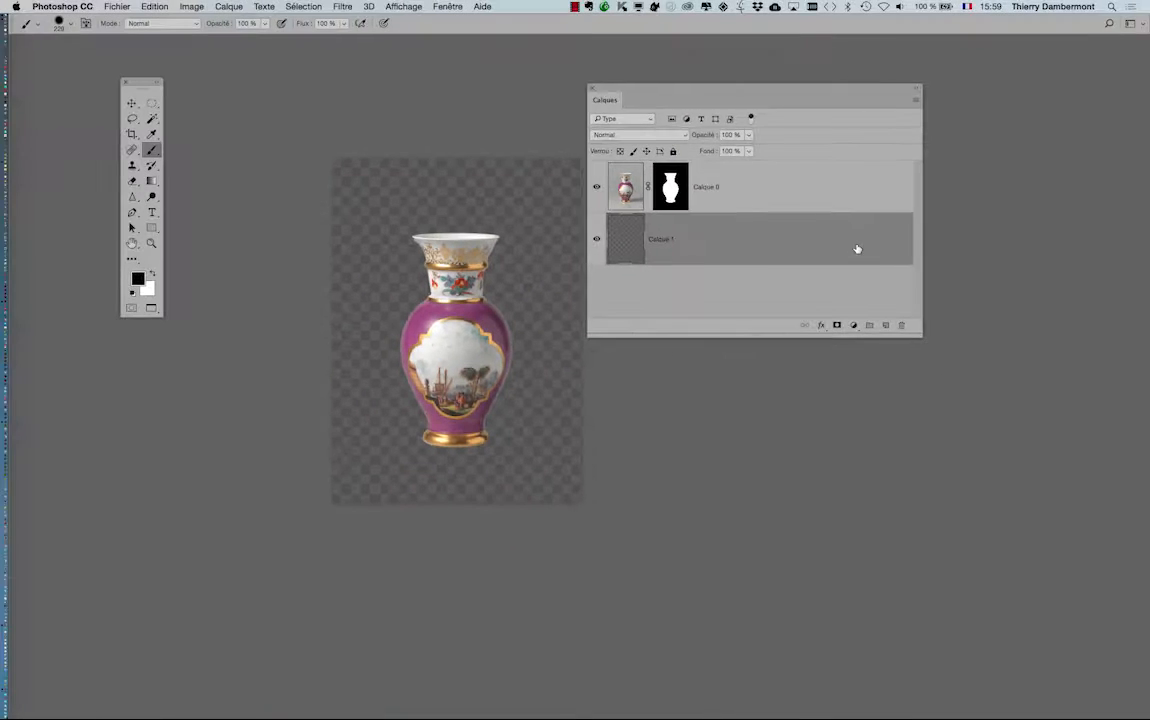
# Step: Fill the empty layer Calque 1 with white at 100 % opacity in Normal mode, without preserving transparent areas
pyautogui.hotkey('shift', 'F5')
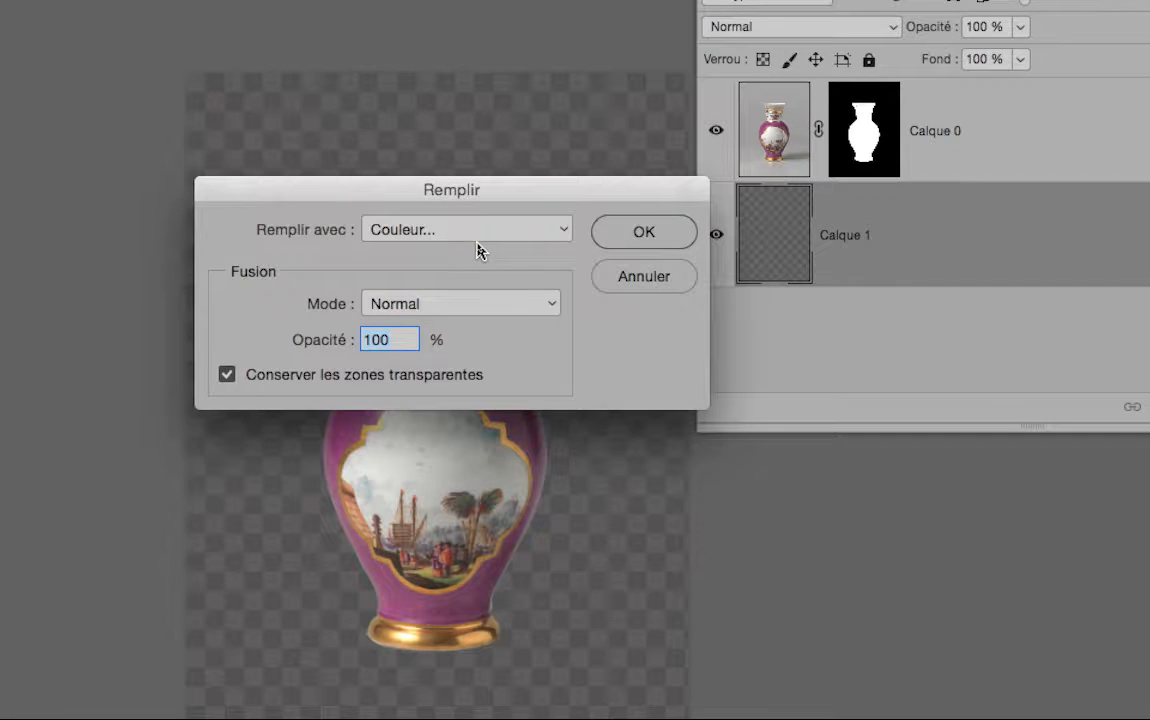
pyautogui.click(463, 243)
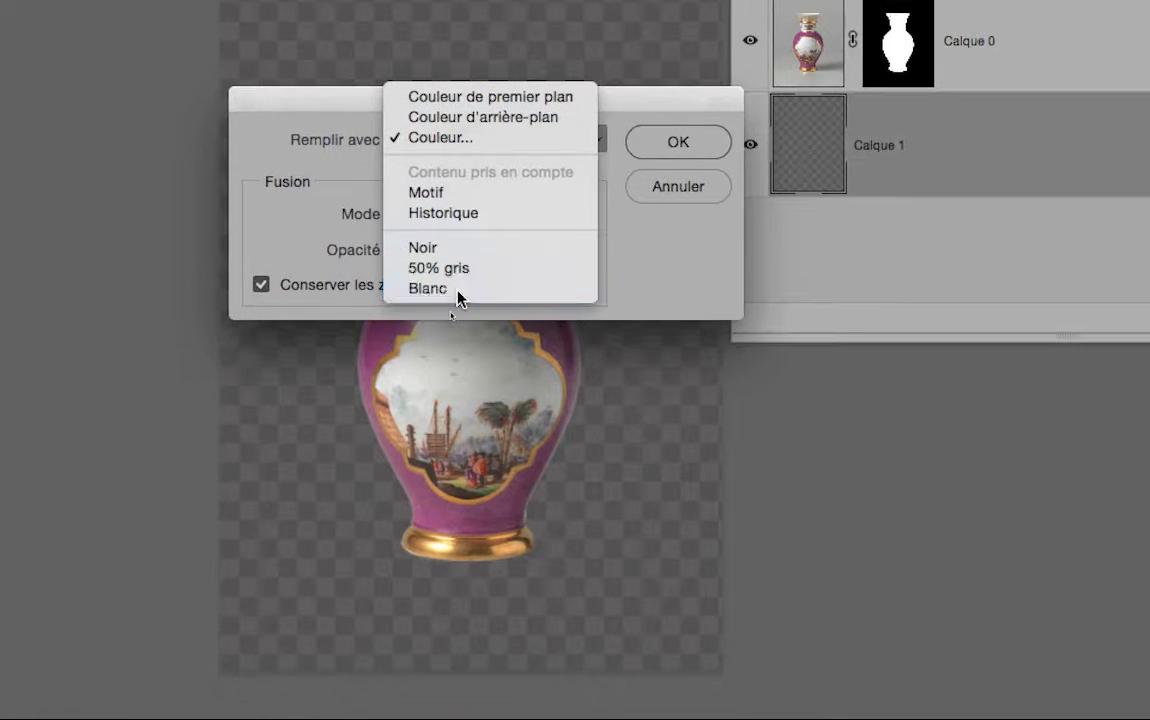
pyautogui.click(457, 291)
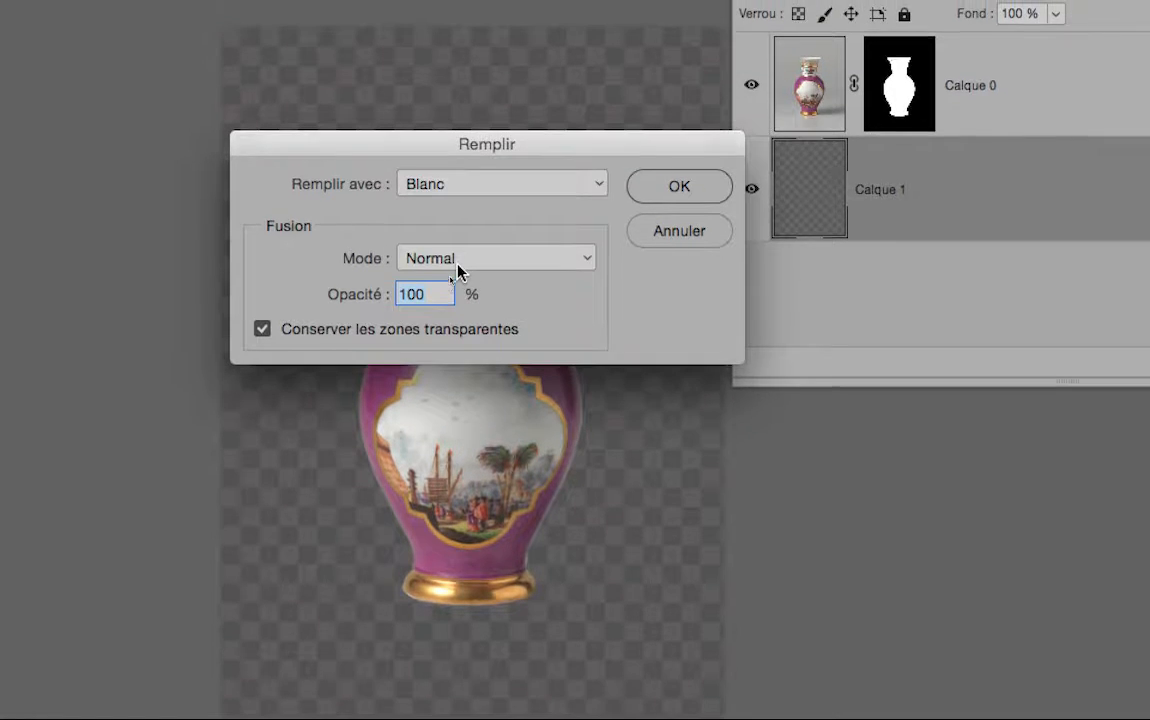
pyautogui.click(343, 333)
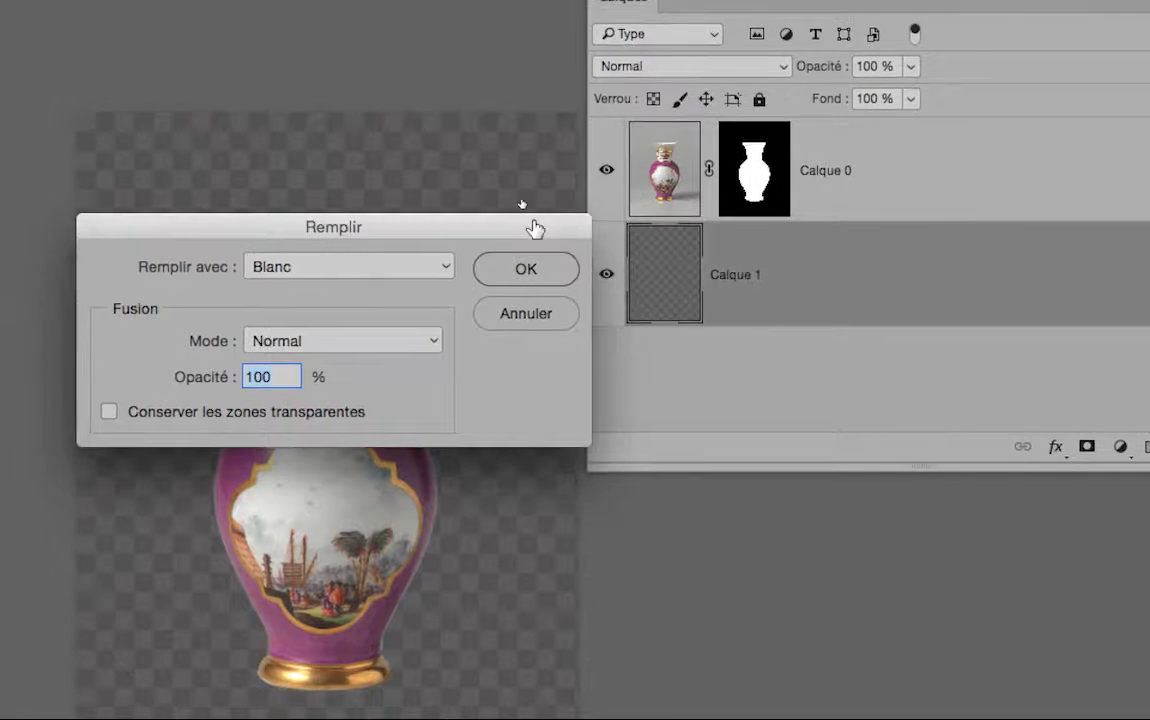
pyautogui.moveTo(534, 224); pyautogui.dragTo(443, 196)
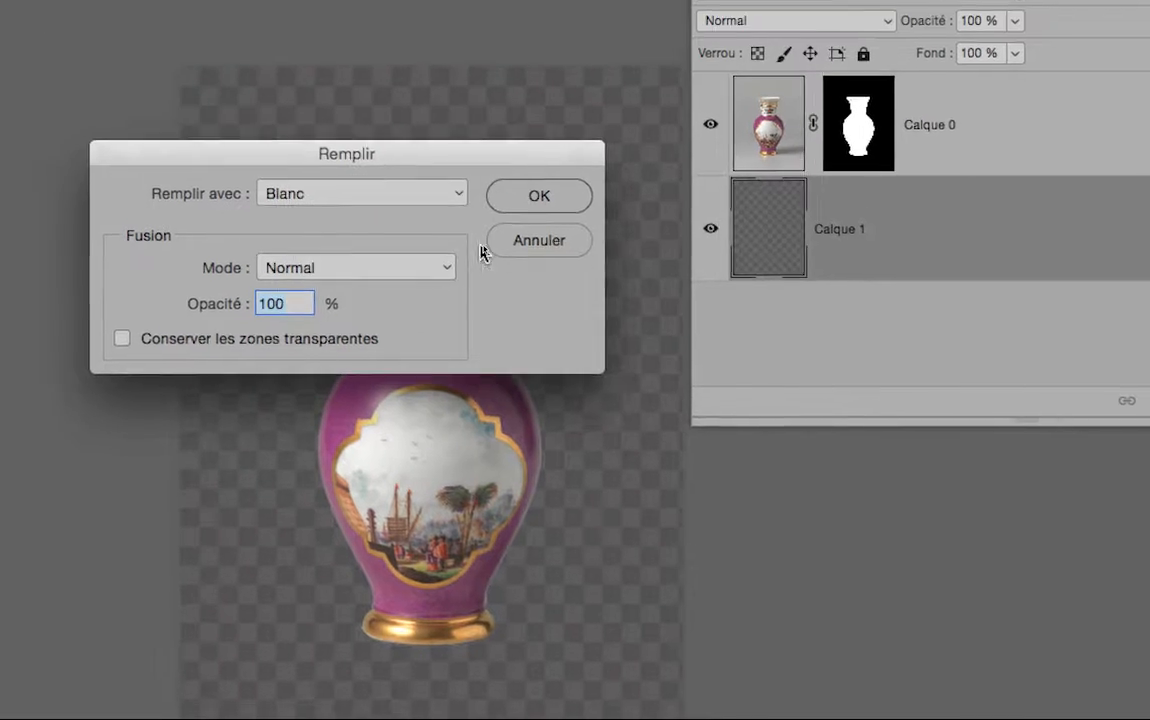
pyautogui.click(732, 131)
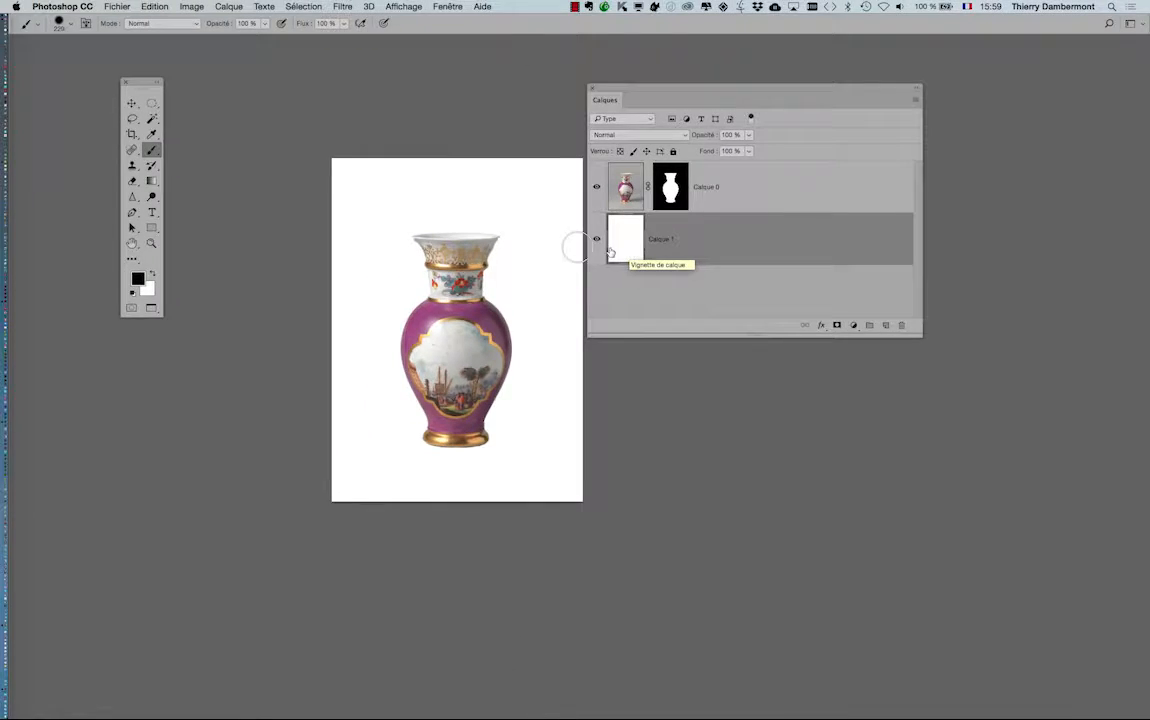
# Step: Add a new empty layer between the white Calque 1 and the masked vase layer
pyautogui.moveTo(610, 88); pyautogui.dragTo(812, 116)
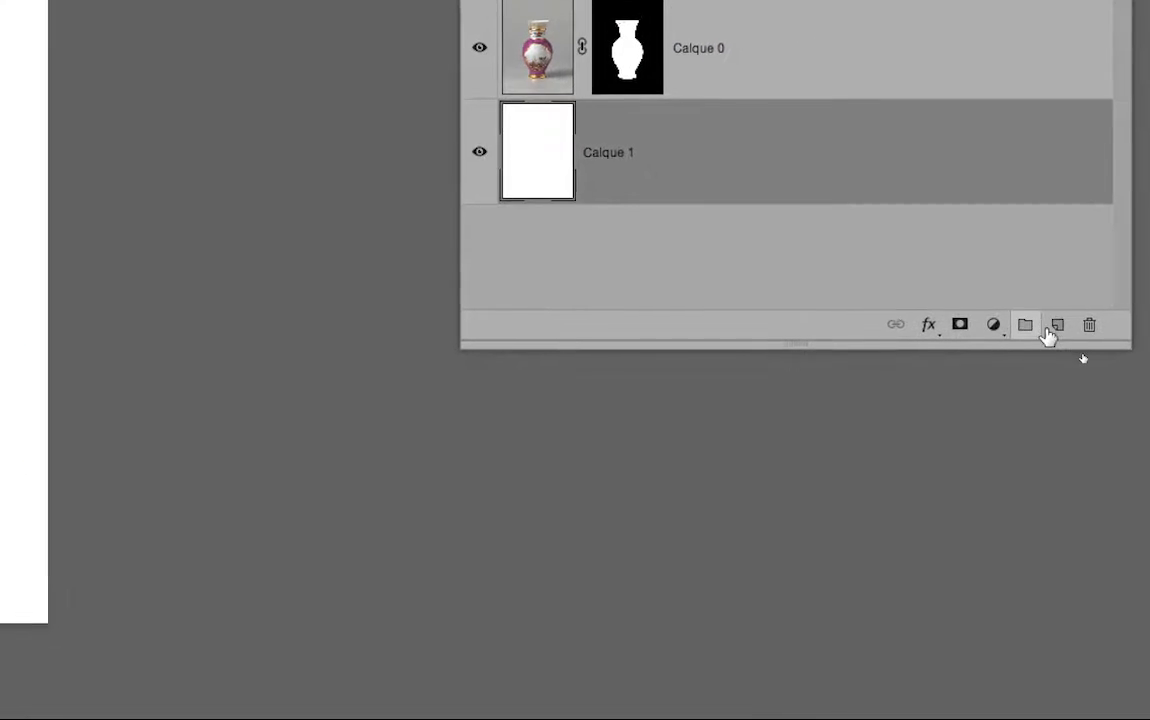
pyautogui.click(1055, 326)
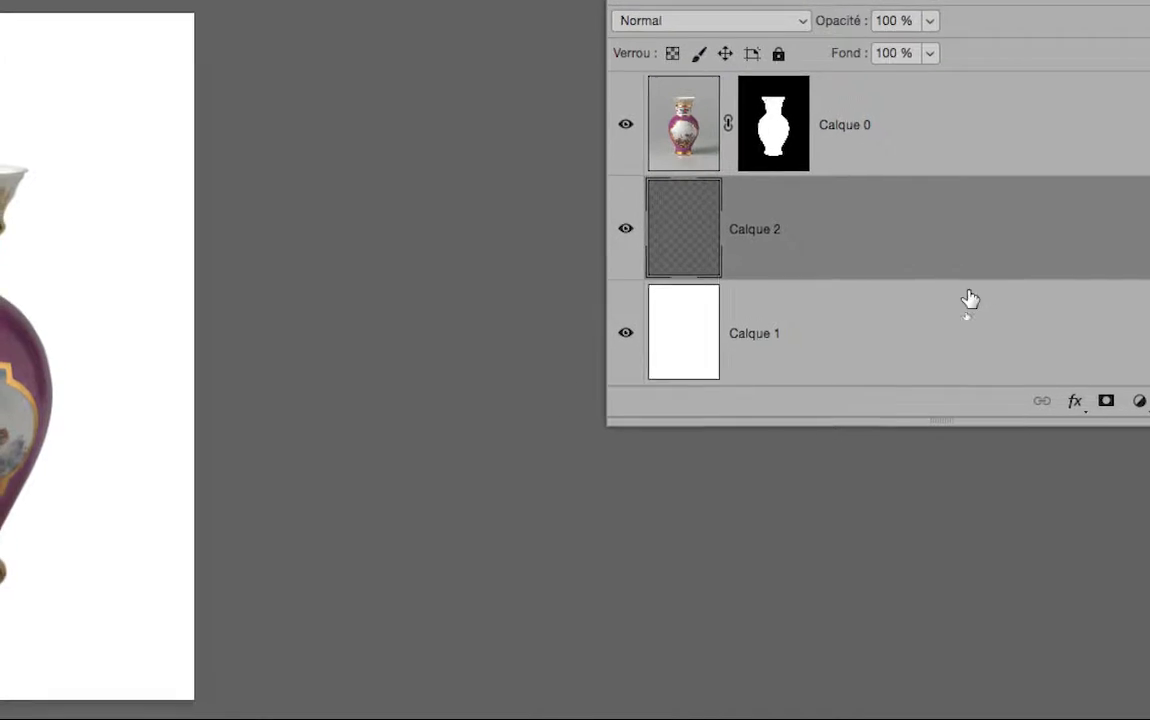
pyautogui.moveTo(951, 423); pyautogui.dragTo(944, 554)
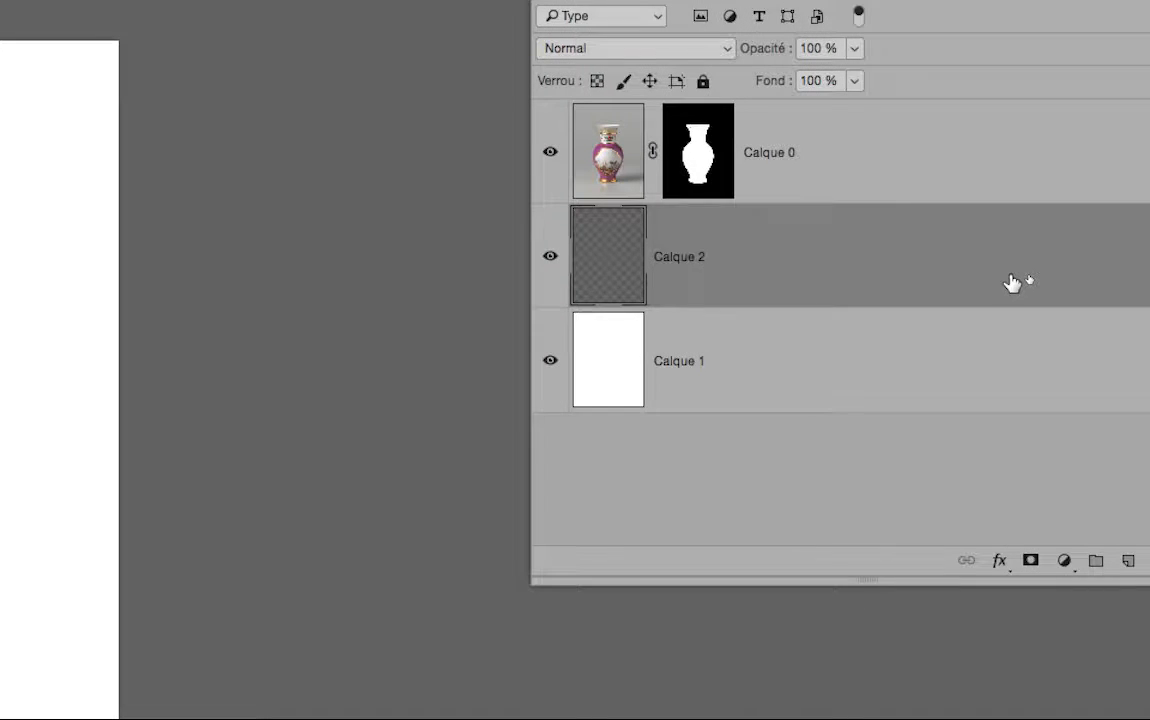
# Step: Fully lock the white layer Calque 1 and make the empty Calque 2 the active layer
pyautogui.click(942, 380)
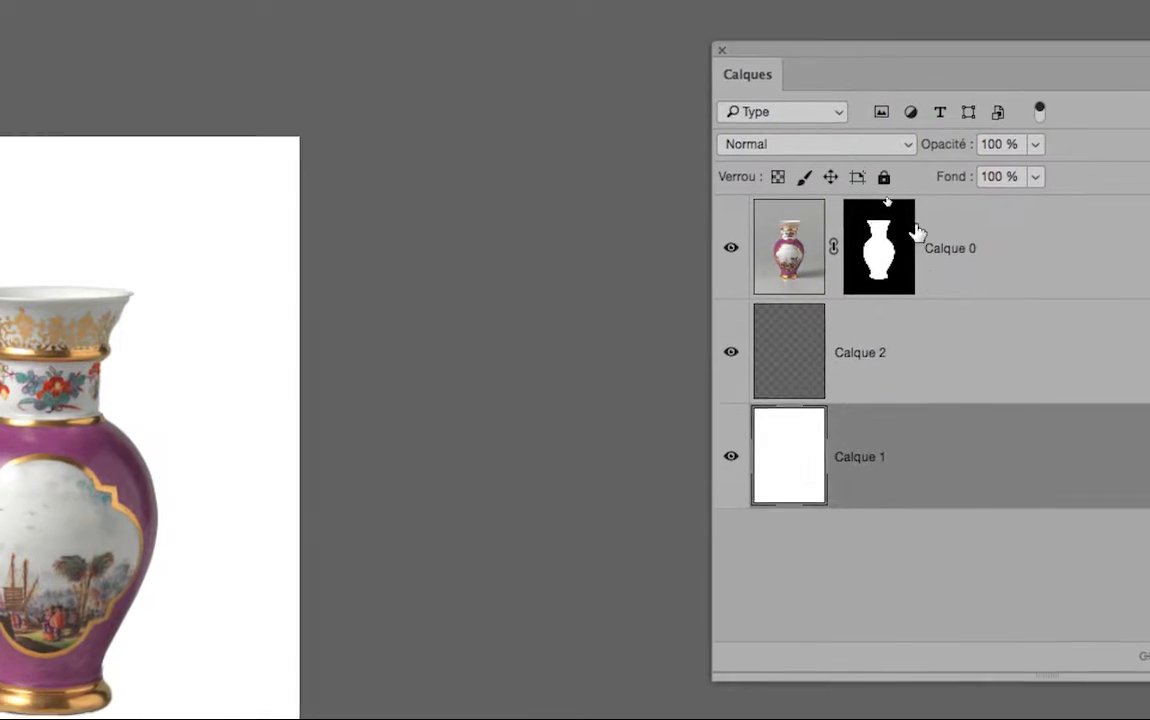
pyautogui.click(748, 18)
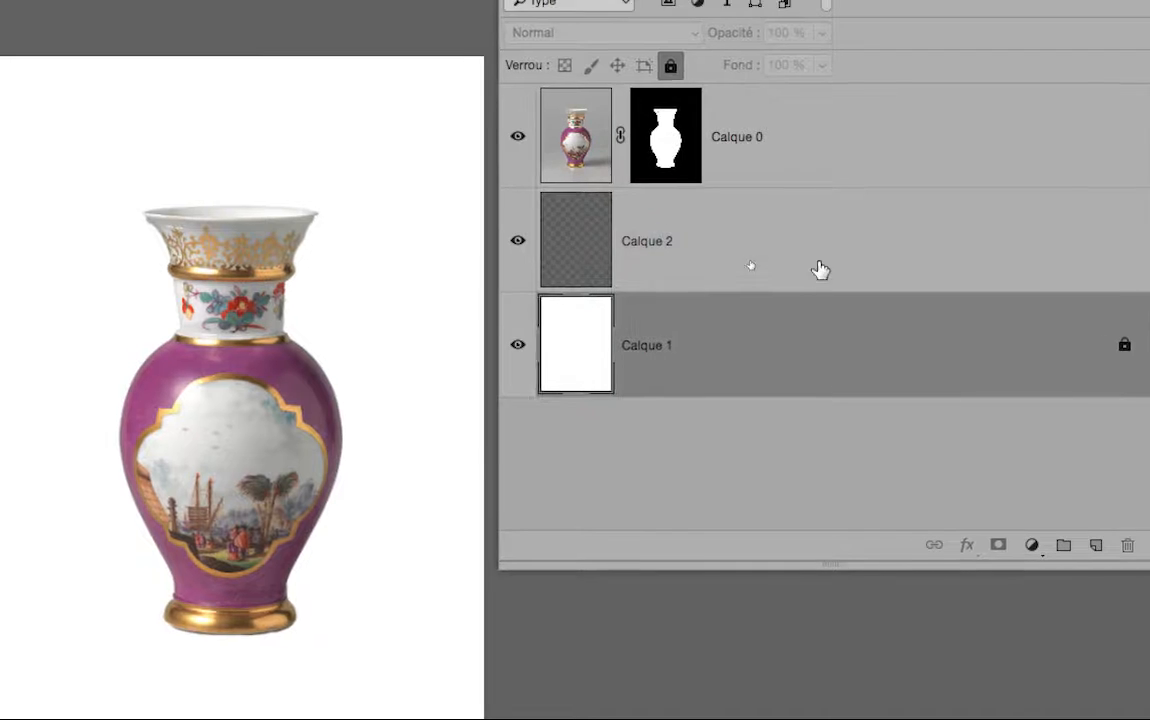
pyautogui.click(820, 270)
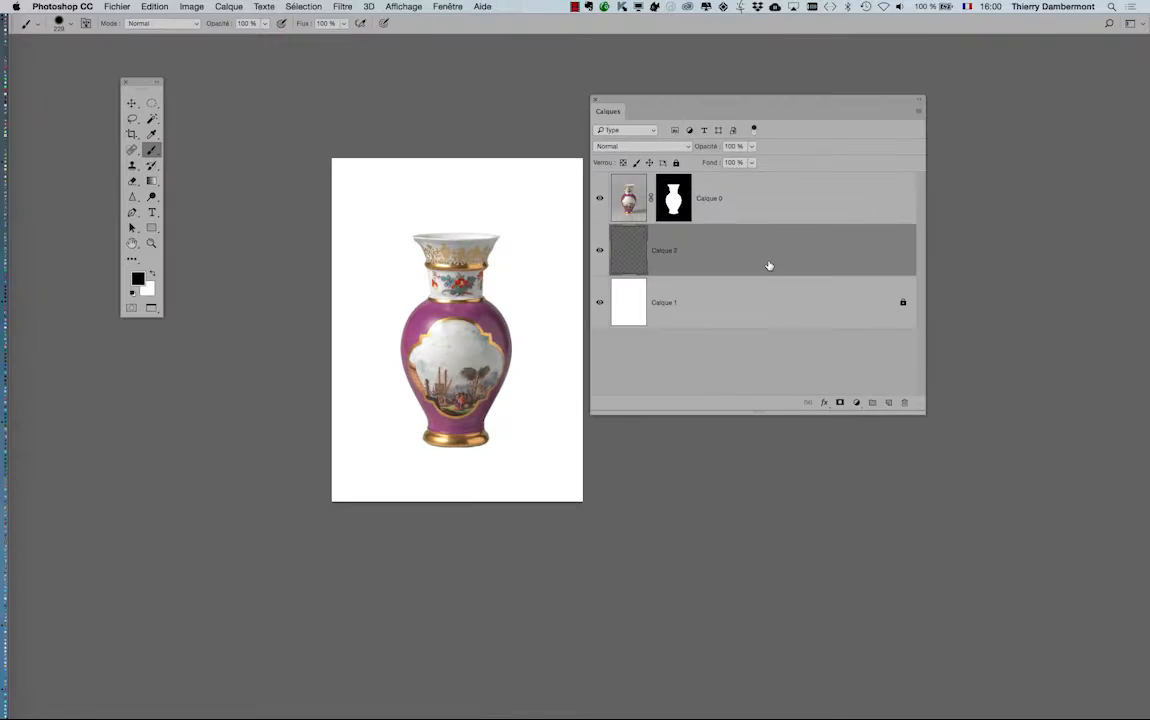
# Step: Paint a single soft black spot behind the vase on Calque 2 with the Brush enlarged to about 1070 px
pyautogui.moveTo(633, 101); pyautogui.dragTo(841, 197)
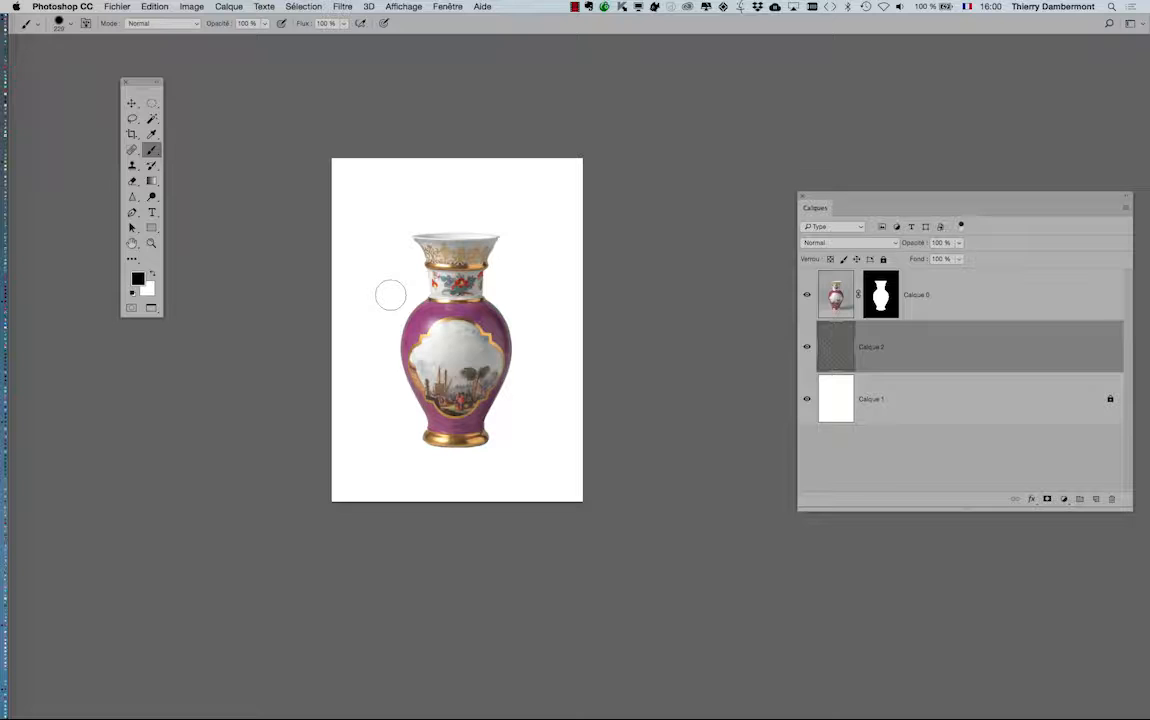
pyautogui.moveTo(149, 83); pyautogui.dragTo(279, 147)
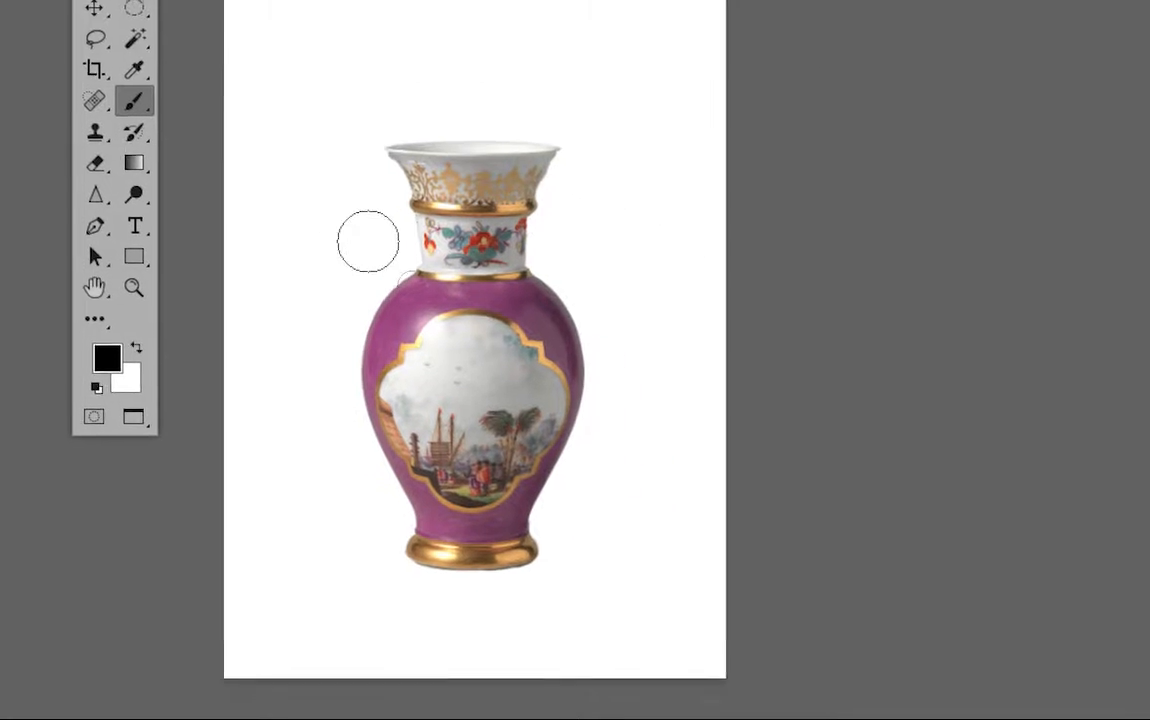
pyautogui.moveTo(418, 257)
pyautogui.mouseDown()
pyautogui.moveTo(462, 281)
pyautogui.moveTo(493, 158)
pyautogui.moveTo(490, 61)
pyautogui.mouseUp()
pyautogui.moveTo(409, 183); pyautogui.dragTo(394, 45)
pyautogui.moveTo(405, 270)
pyautogui.mouseDown()
pyautogui.moveTo(424, 249)
pyautogui.moveTo(398, 249)
pyautogui.moveTo(444, 249)
pyautogui.moveTo(436, 257)
pyautogui.mouseUp()
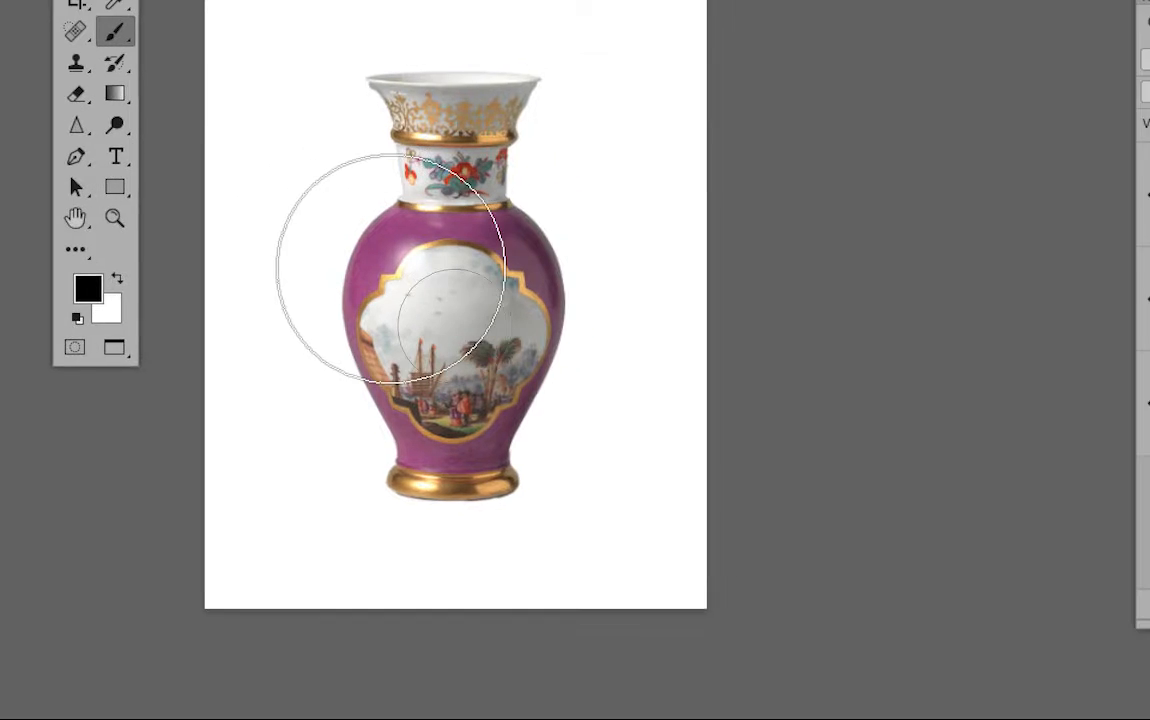
pyautogui.click(600, 268)
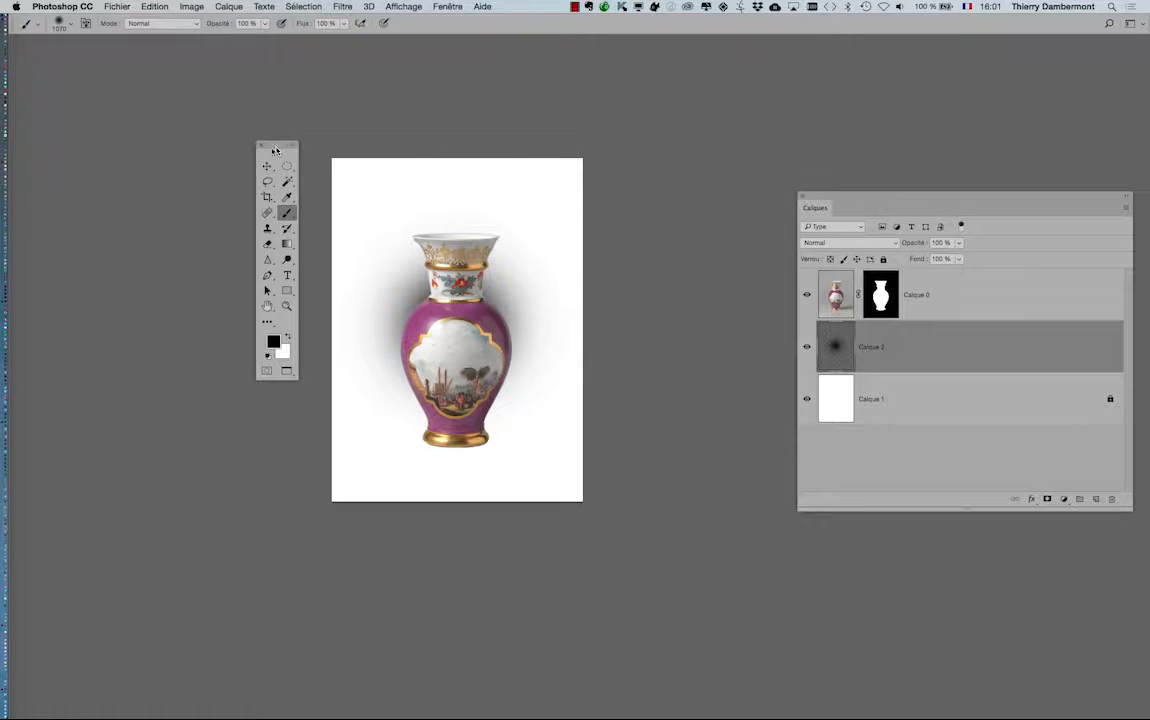
# Step: Temporarily hide the vase layer to examine the whole black spot, and show the vase again
pyautogui.moveTo(255, 147); pyautogui.dragTo(150, 148)
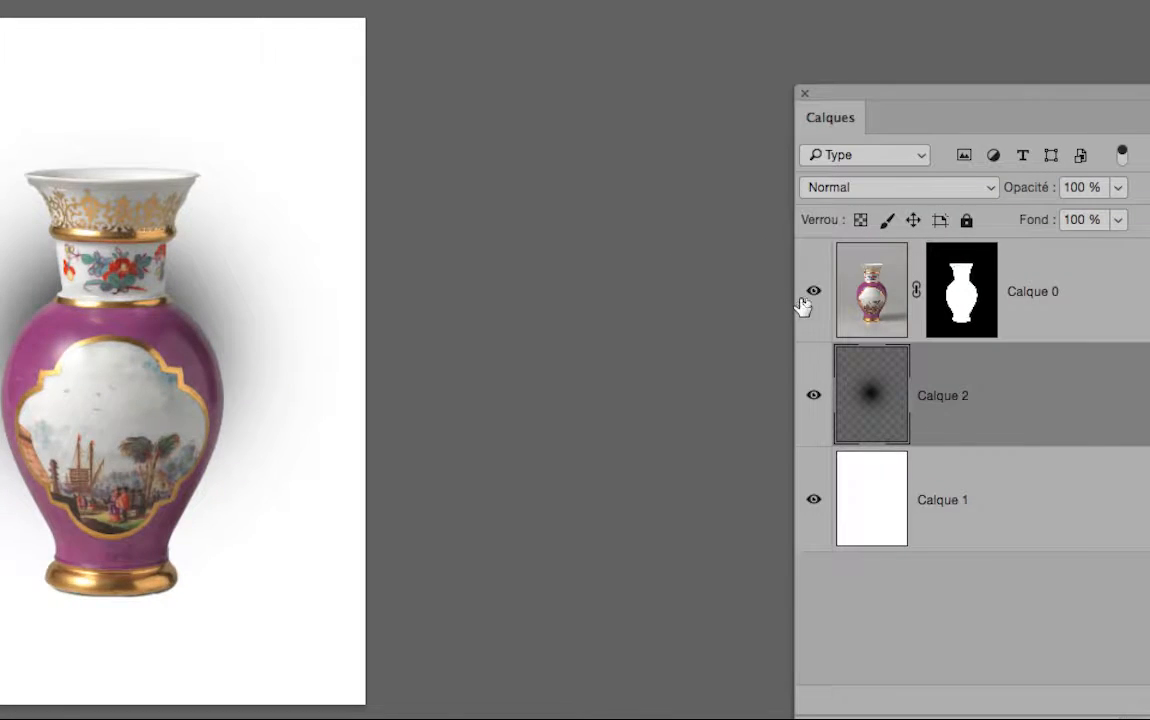
pyautogui.click(808, 294)
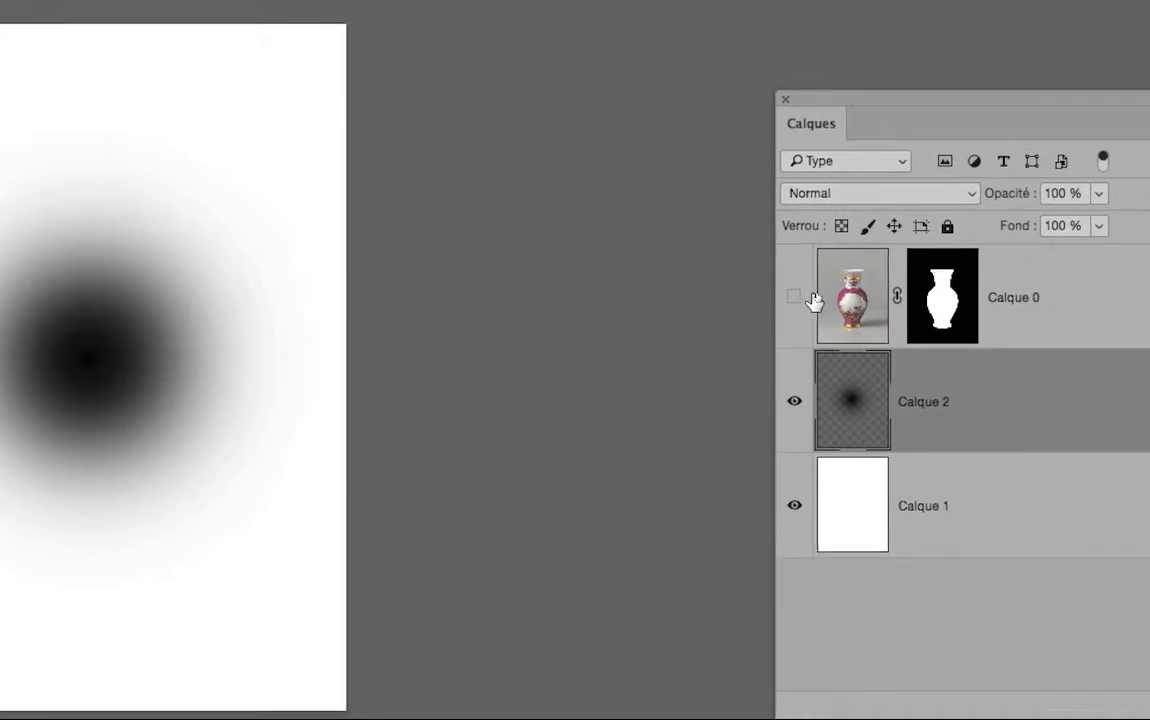
pyautogui.click(976, 261)
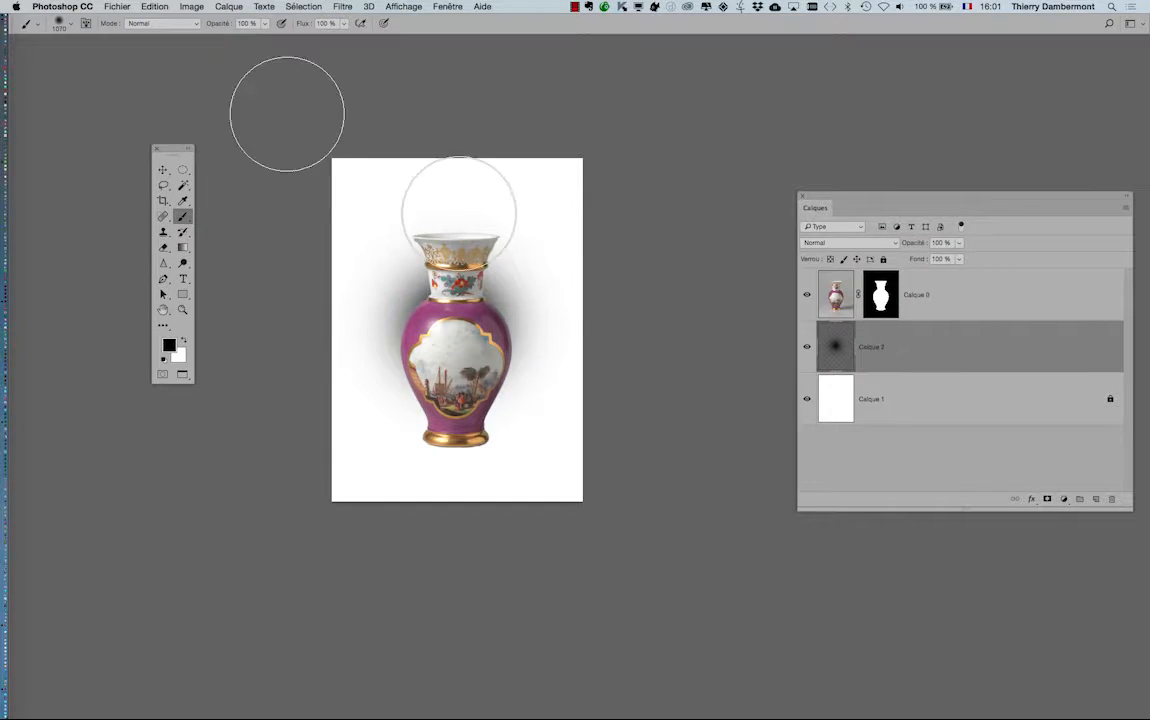
# Step: Transform the black spot into a flat shadow about 18 % of its height and place it under the vase's base
pyautogui.press('super+t')
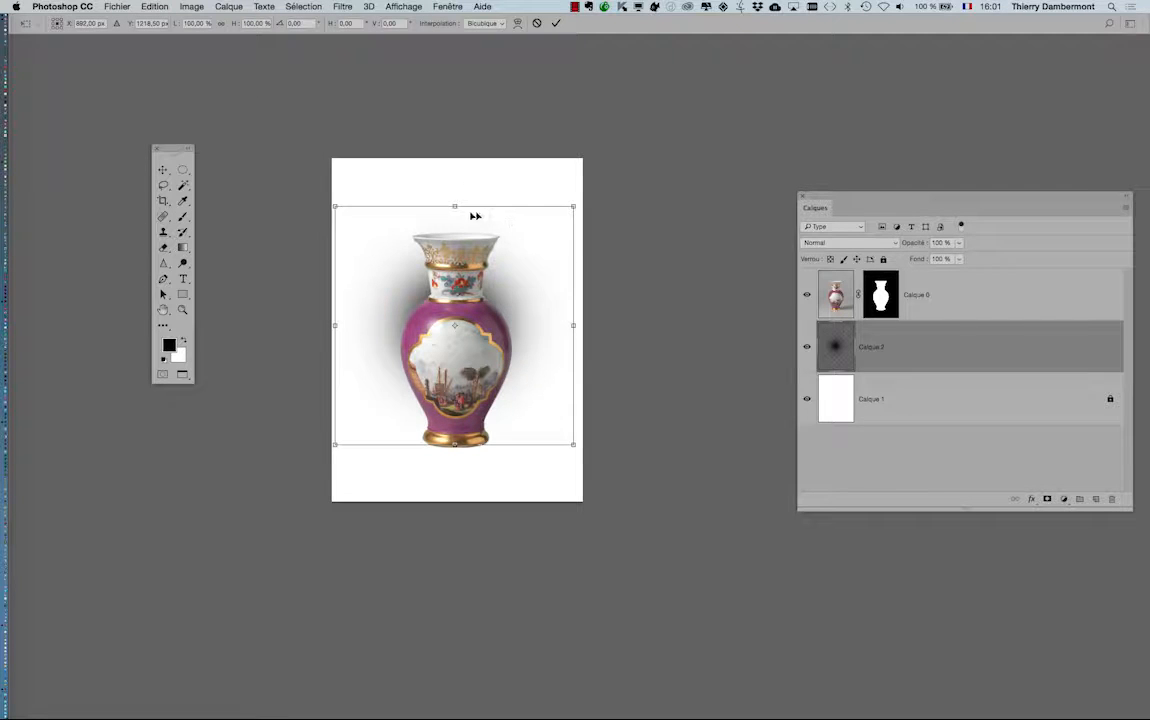
pyautogui.moveTo(455, 207); pyautogui.dragTo(455, 398)
pyautogui.press('super+plus')
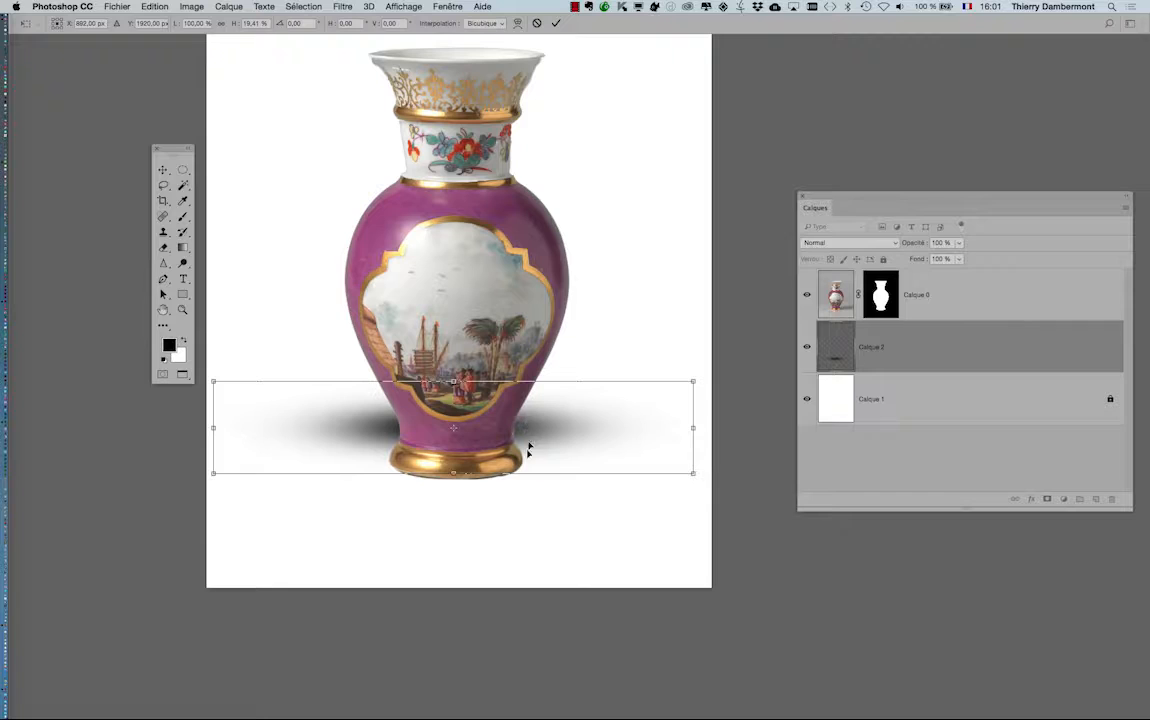
pyautogui.moveTo(528, 450); pyautogui.dragTo(523, 496)
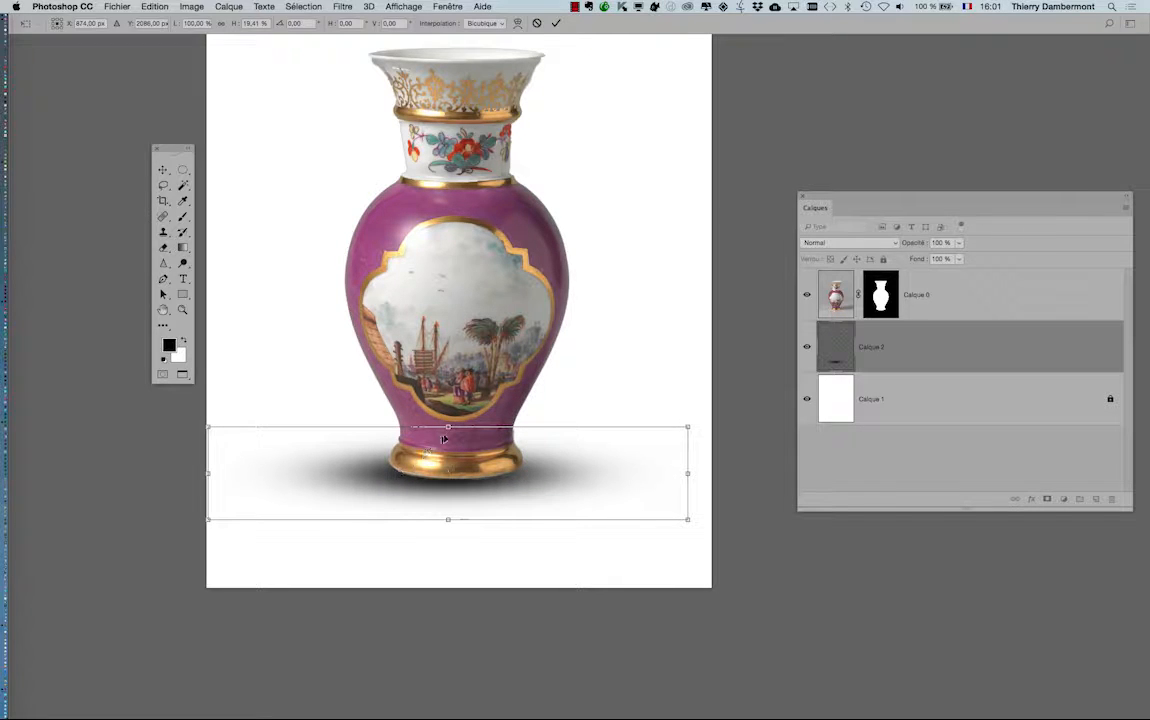
pyautogui.moveTo(447, 430); pyautogui.dragTo(447, 434)
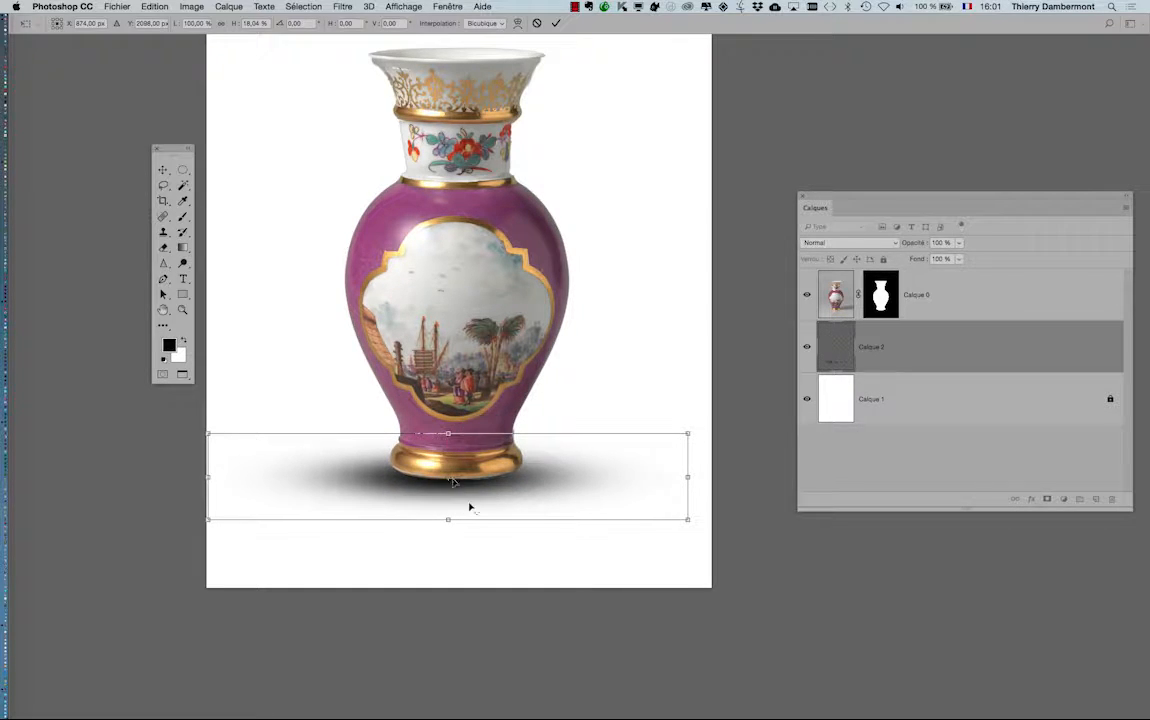
pyautogui.moveTo(479, 501); pyautogui.dragTo(484, 502)
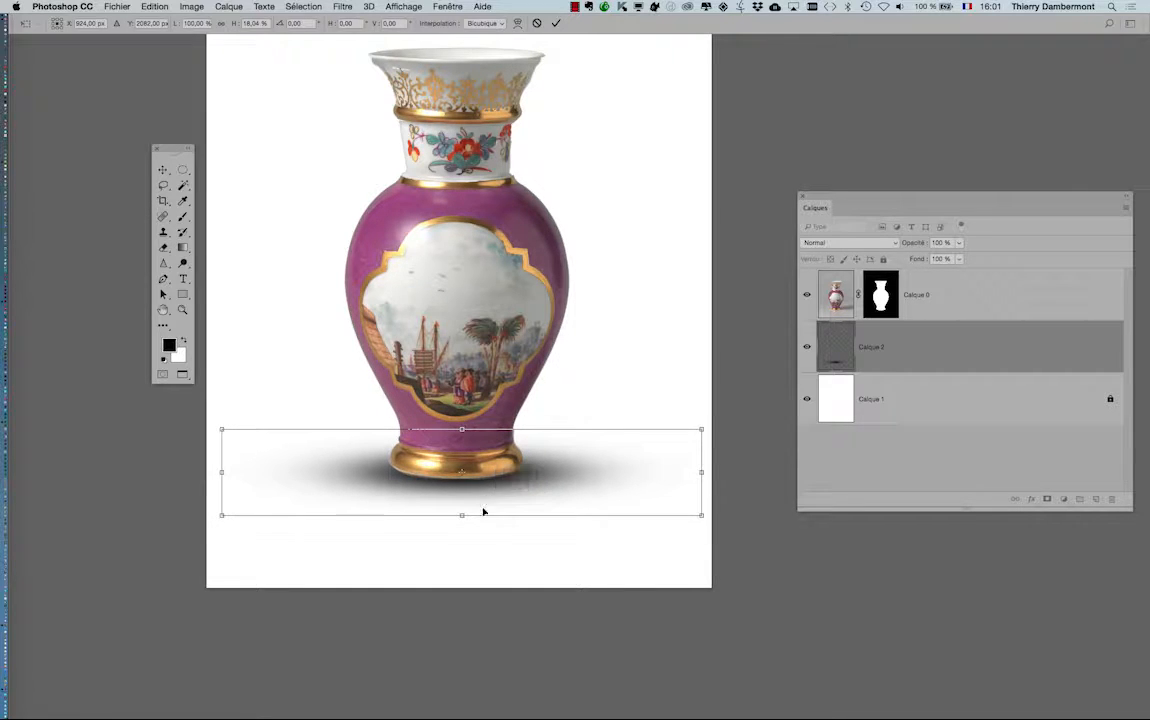
pyautogui.click(556, 25)
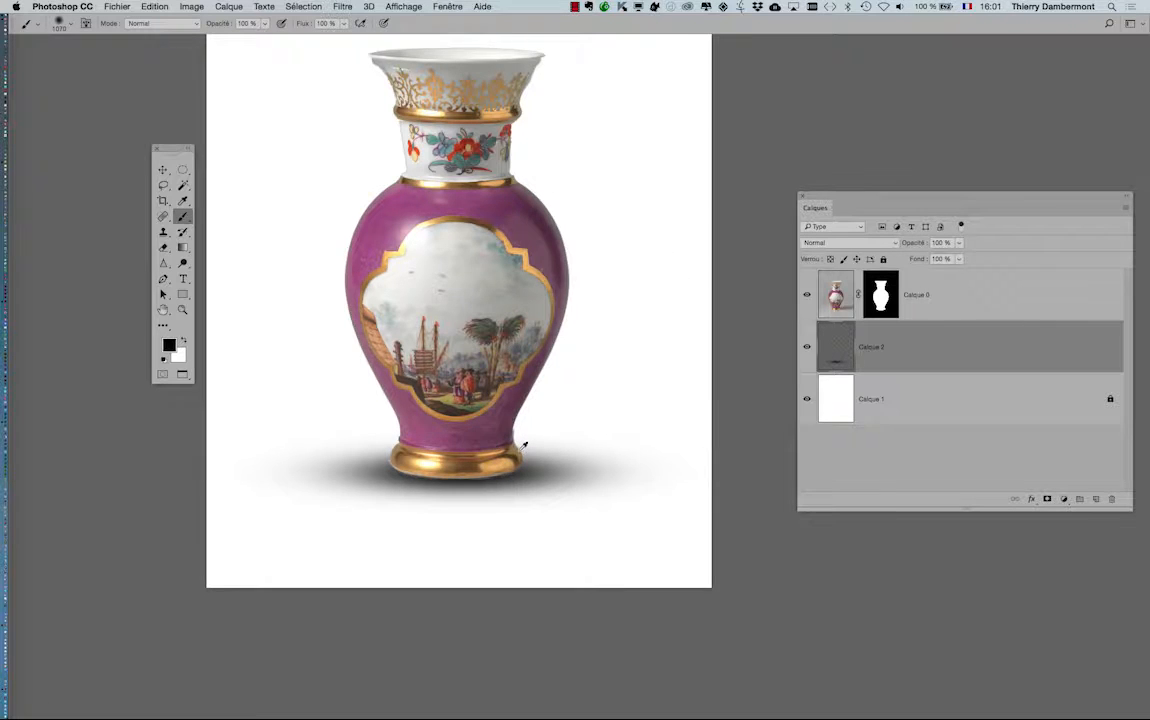
# Step: Fine-tune the shadow's position under the vase's golden foot with the Move tool
pyautogui.scroll(2, 522, 447)
pyautogui.scroll(2, 522, 447)
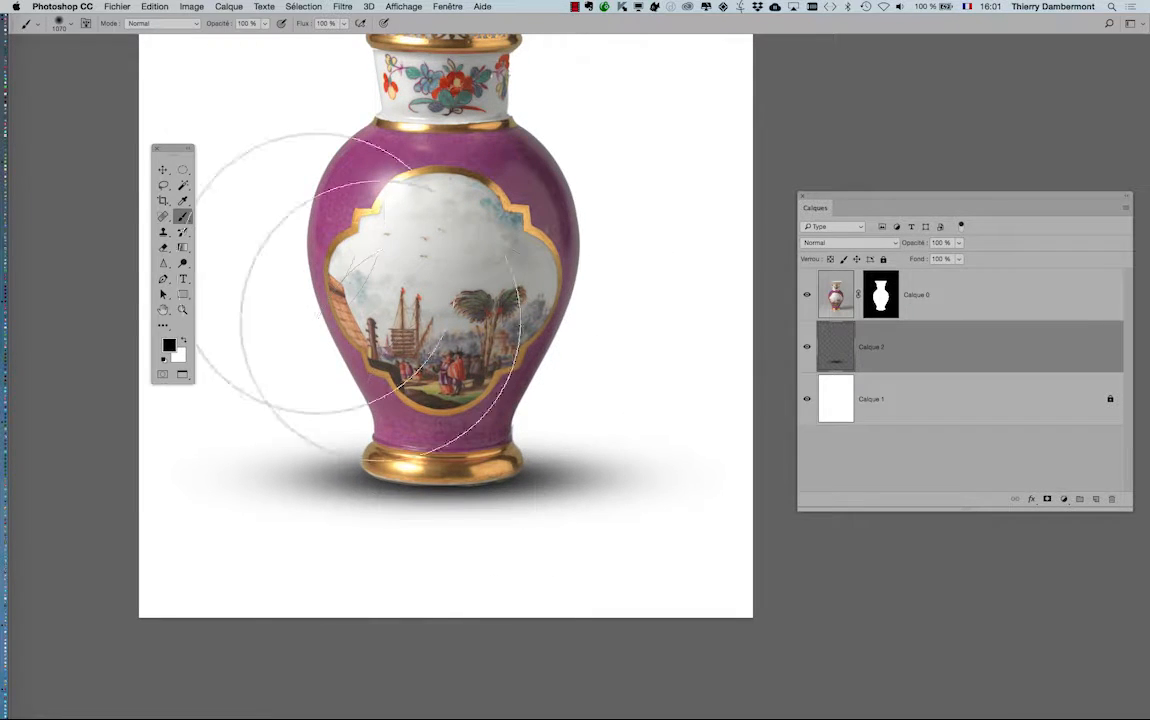
pyautogui.click(162, 170)
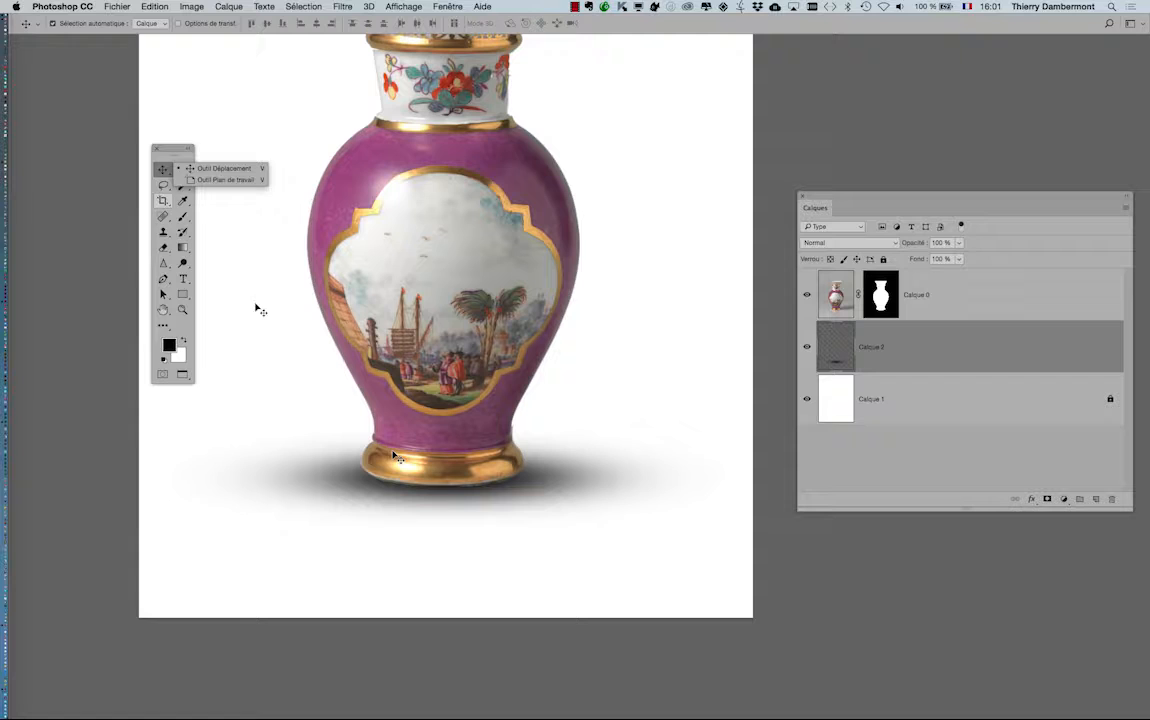
pyautogui.click(552, 483)
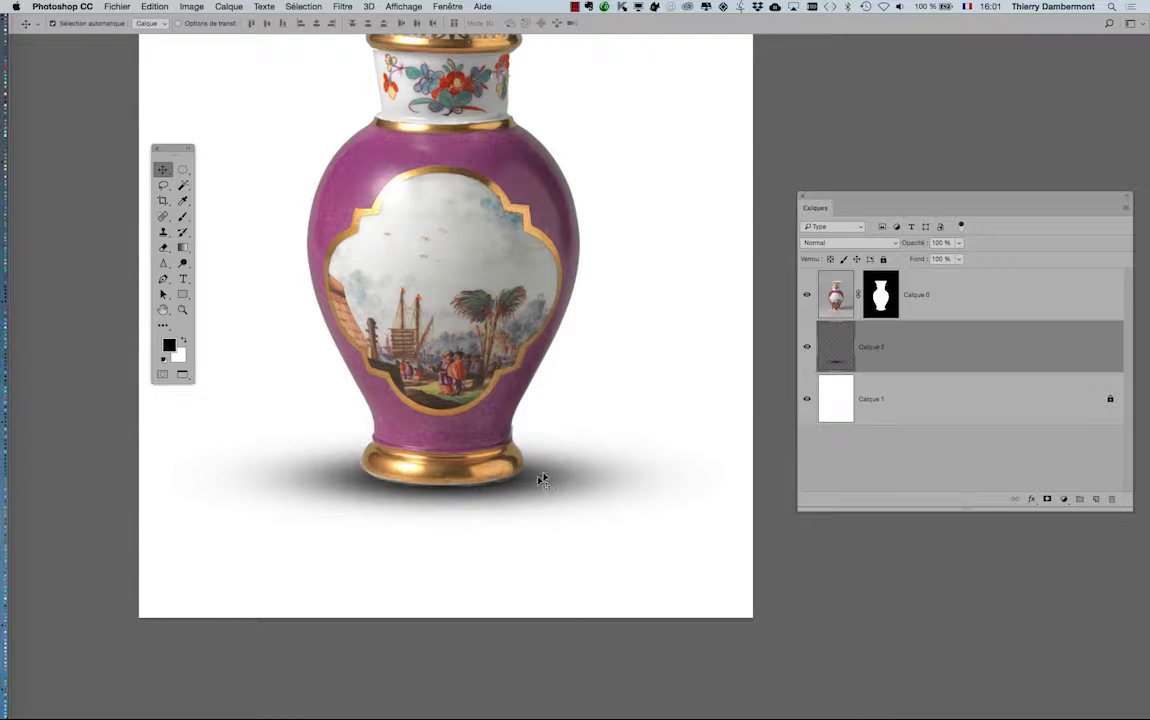
pyautogui.moveTo(540, 480)
pyautogui.mouseDown()
pyautogui.moveTo(551, 475)
pyautogui.moveTo(533, 483)
pyautogui.mouseUp()
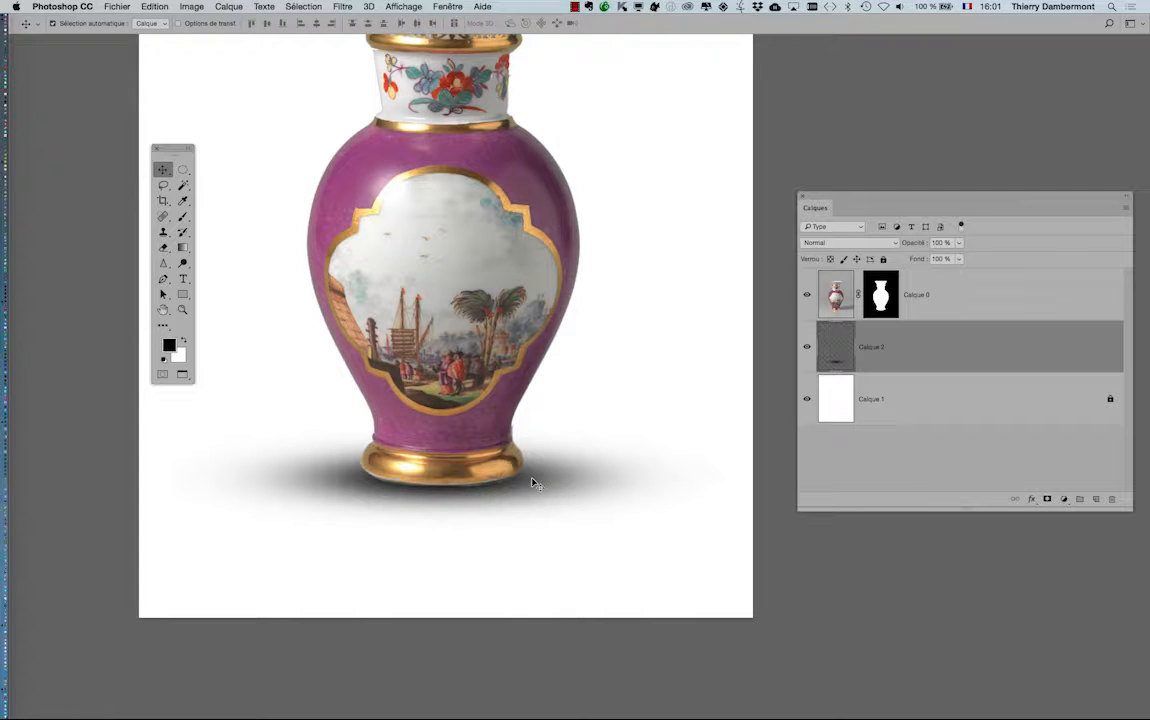
pyautogui.moveTo(533, 483); pyautogui.dragTo(533, 483)
# Step: Flatten the shadow slightly more by transforming it from its upper edge, and apply the transformation
pyautogui.scroll(-6, 532, 484)
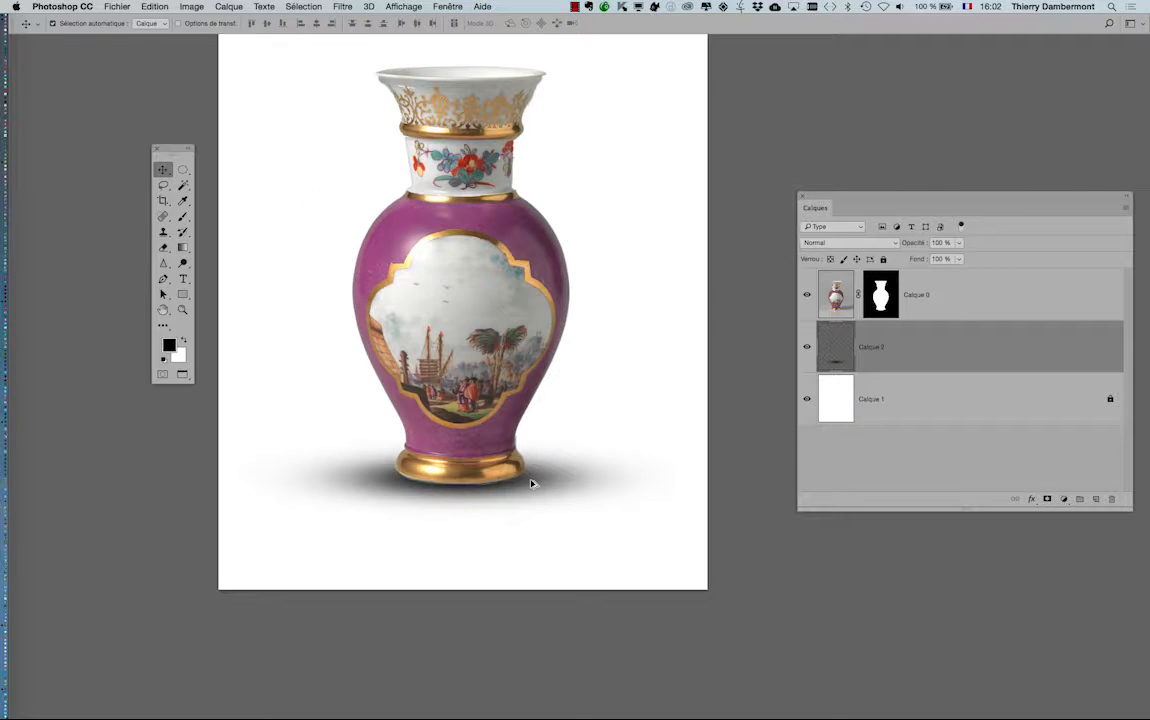
pyautogui.scroll(-1, 532, 485)
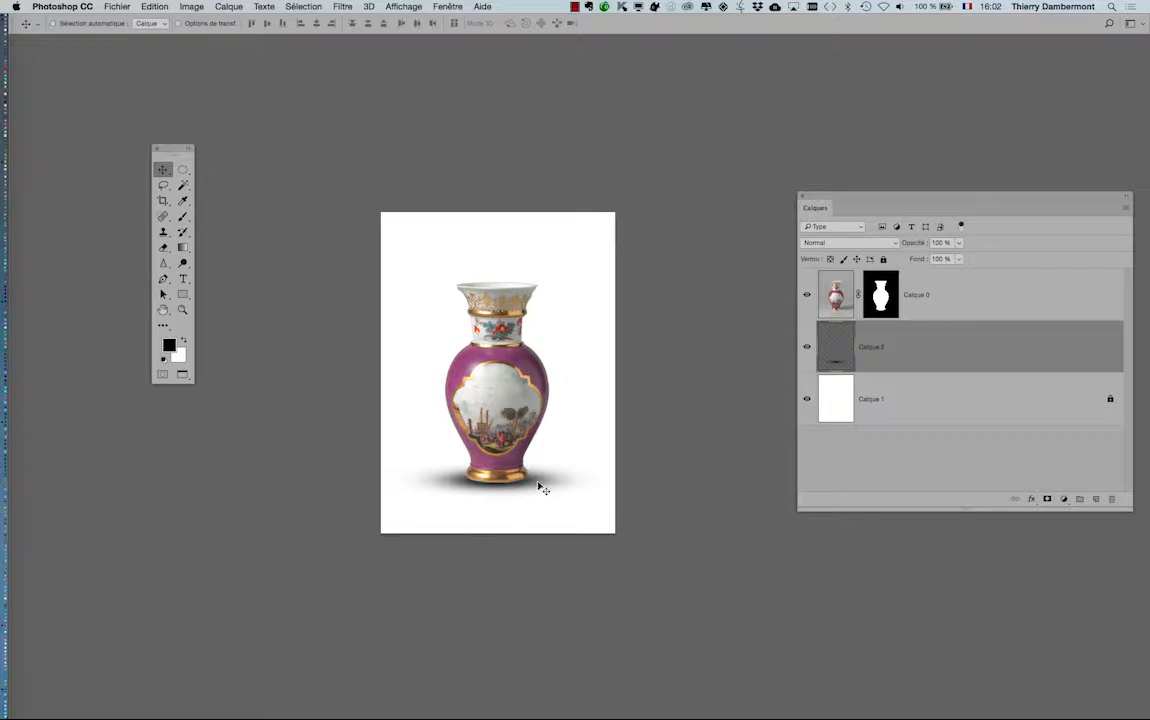
pyautogui.press('super+t')
pyautogui.scroll(3, 497, 460)
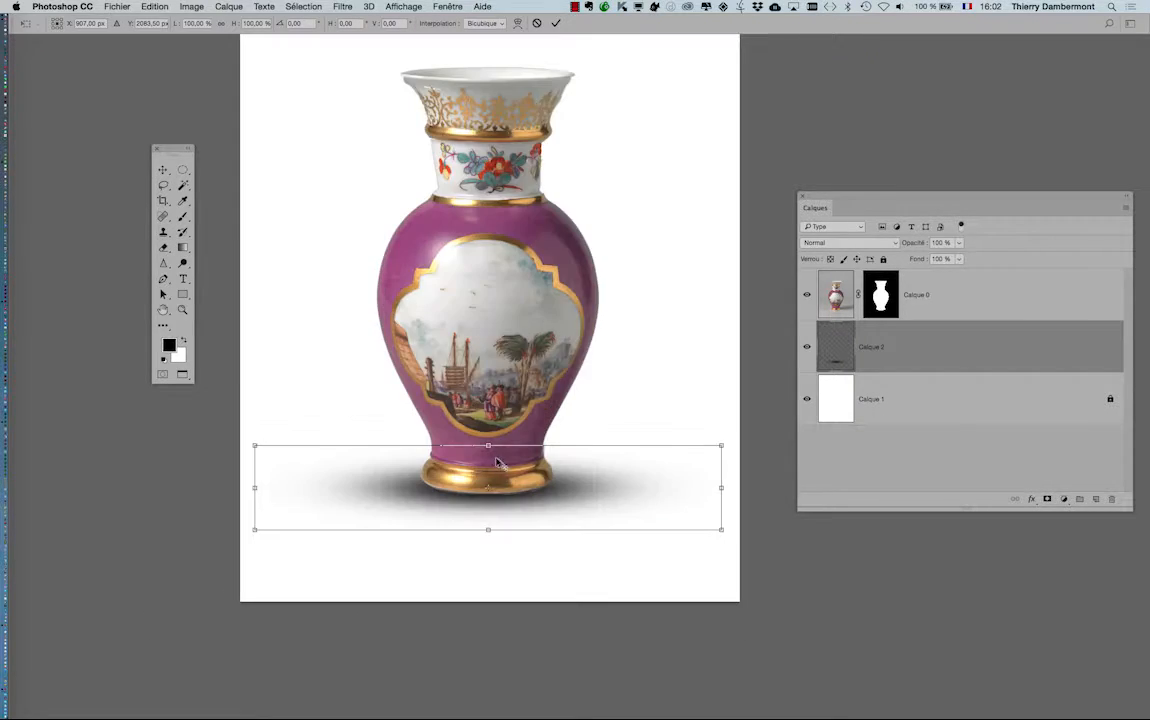
pyautogui.moveTo(487, 447); pyautogui.dragTo(489, 455)
pyautogui.click(557, 24)
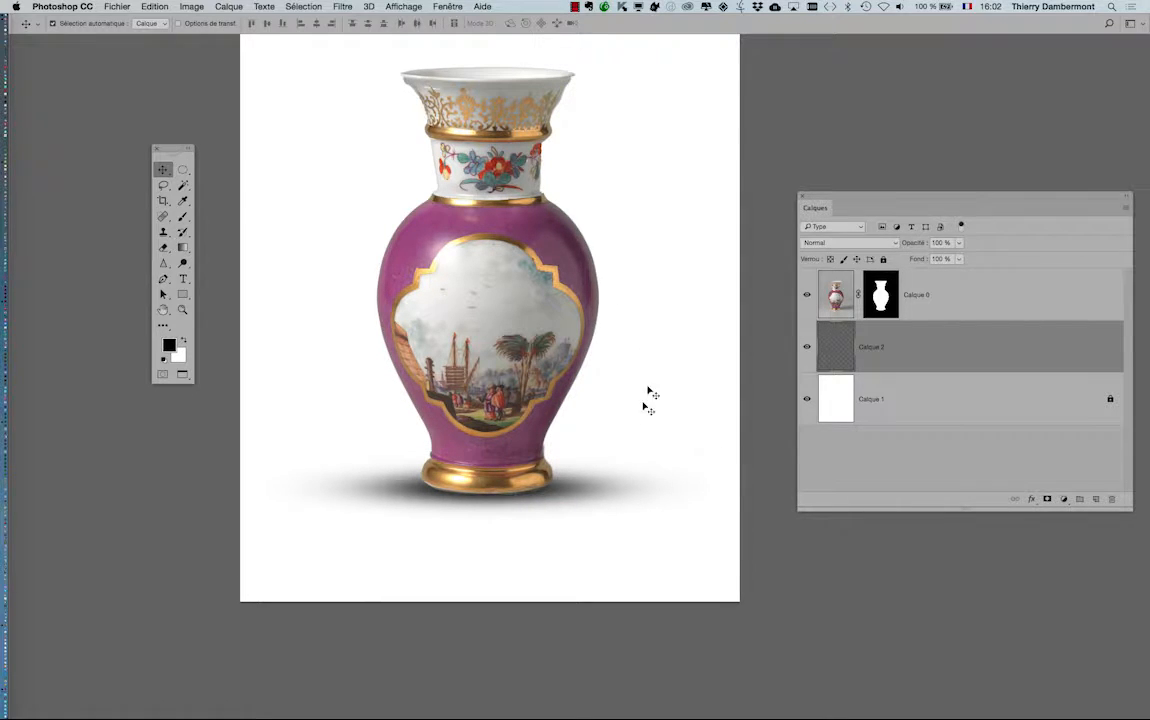
# Step: Save the vase document under its current file name
pyautogui.click(116, 7)
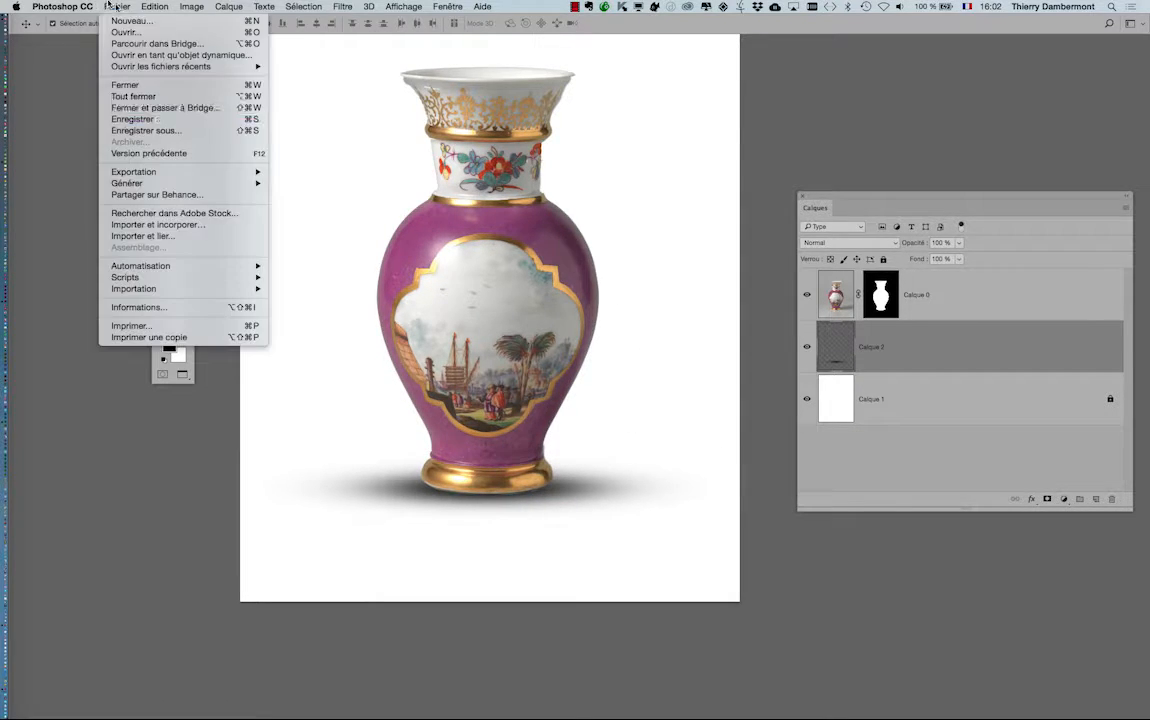
pyautogui.click(157, 122)
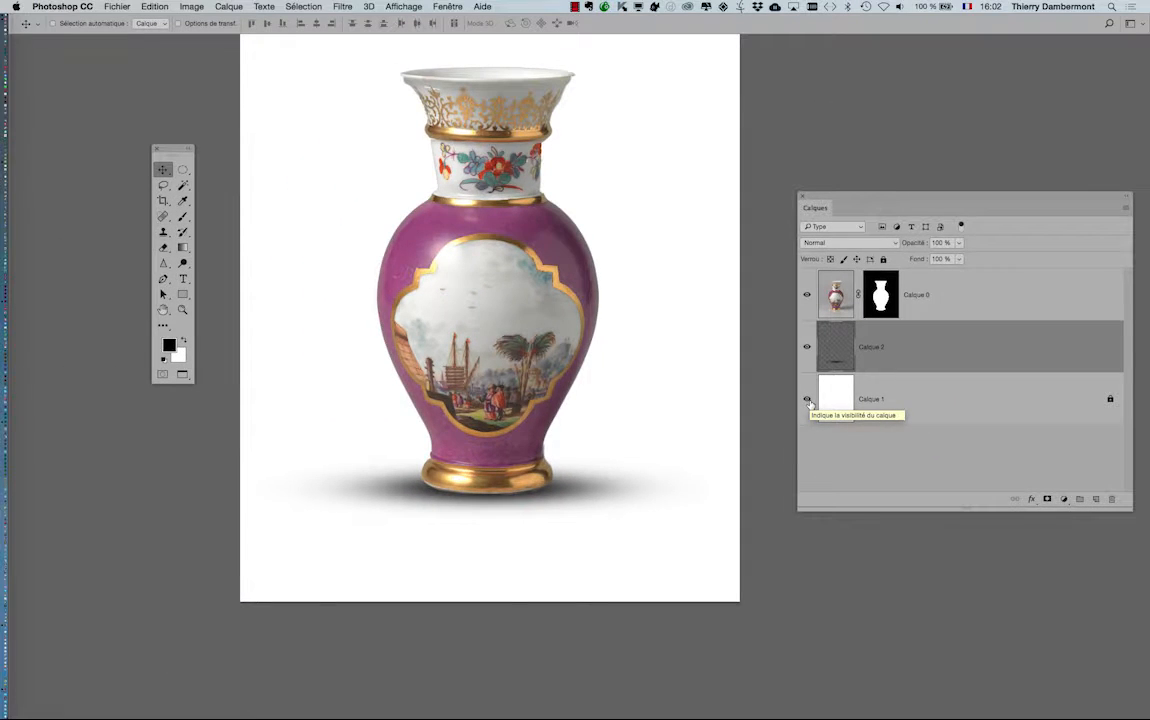
# Step: Switch to the InDesign layout and display the Links panel undocked and enlarged, with vase.psd in its list
pyautogui.press('super+Tab')
pyautogui.press('super+Tab')
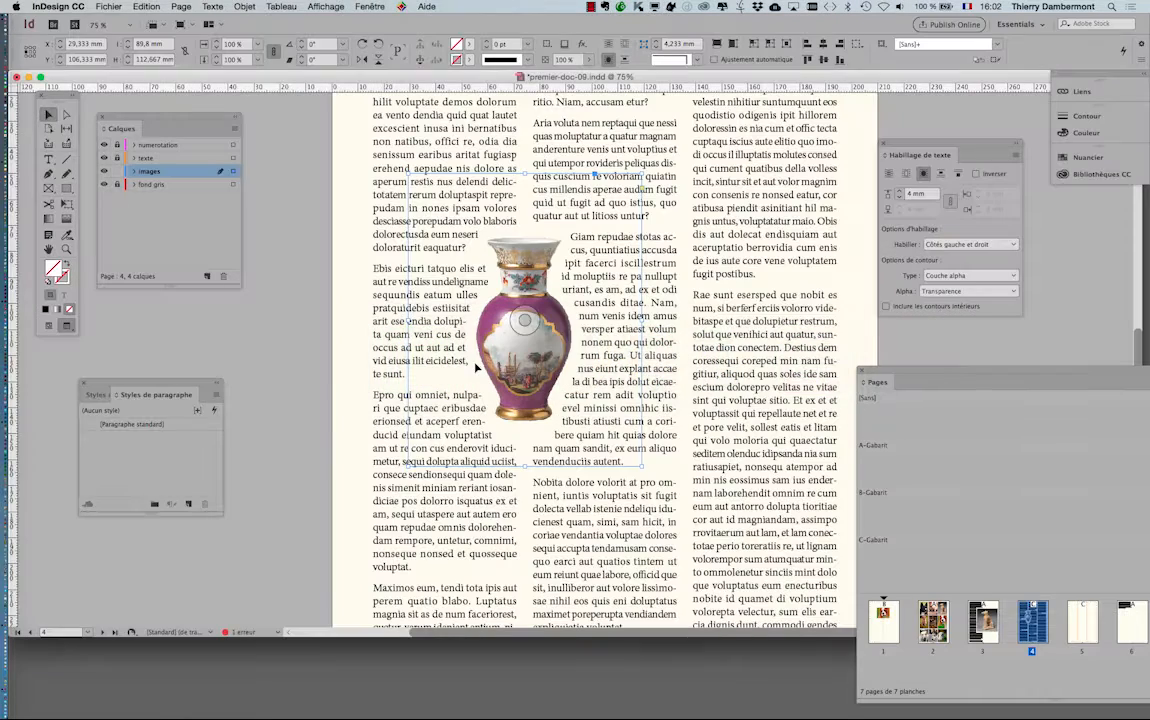
pyautogui.click(370, 7)
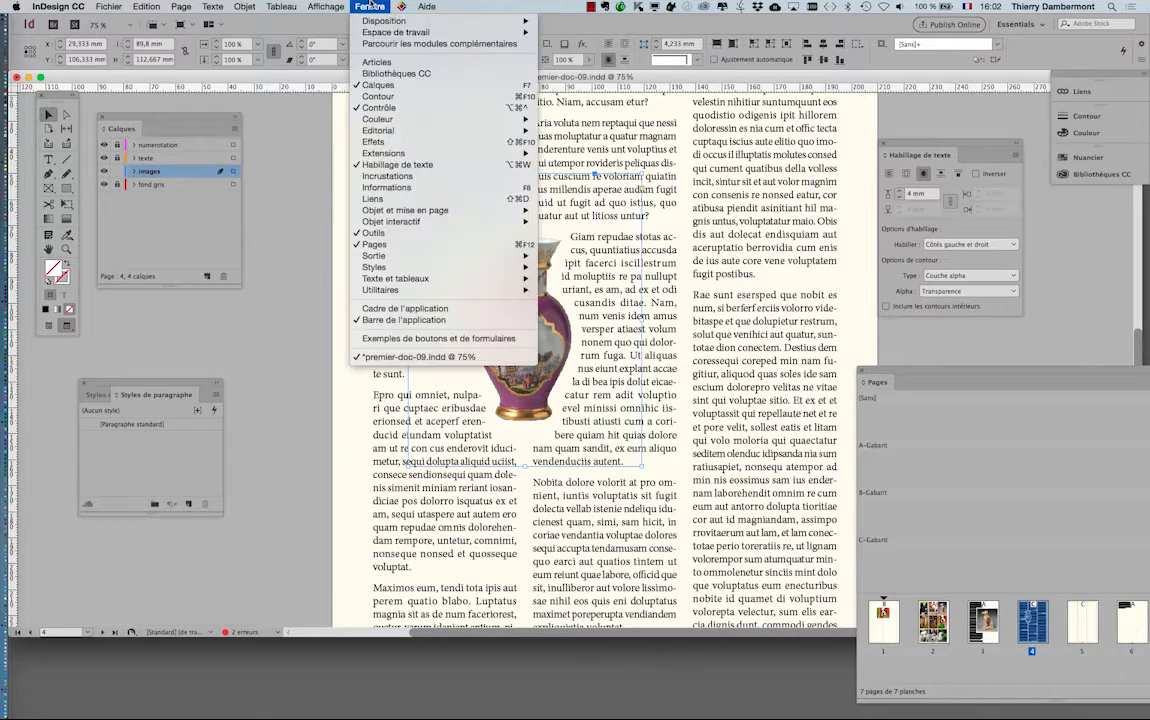
pyautogui.click(403, 201)
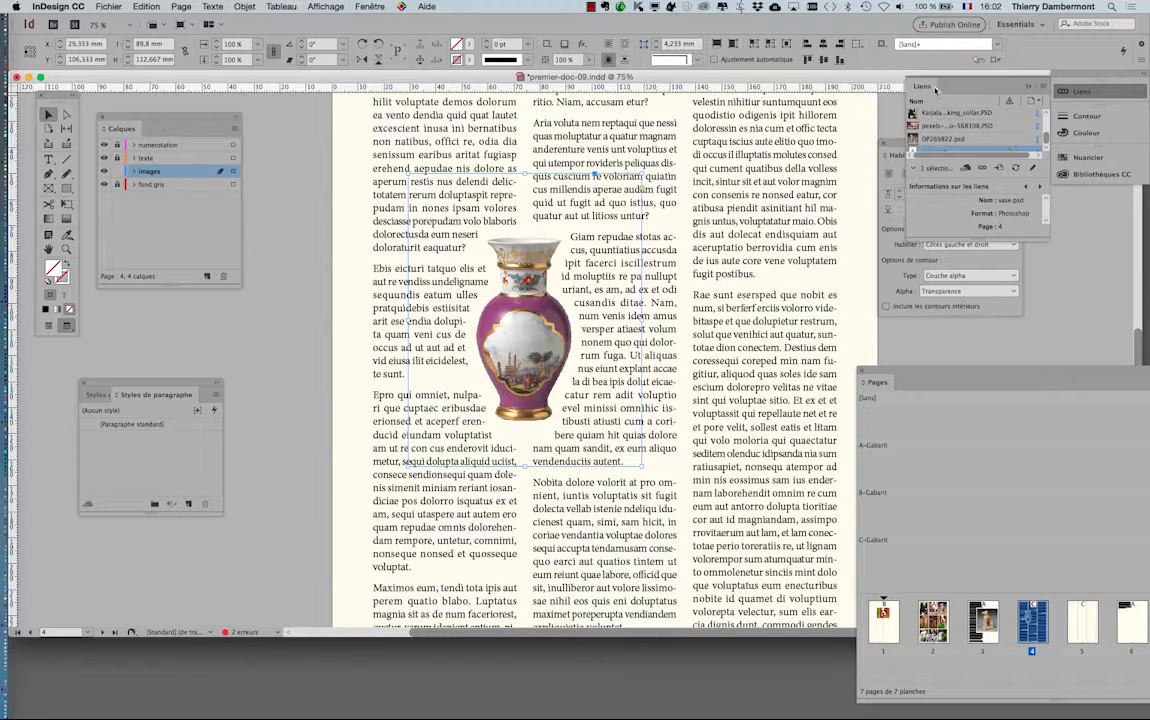
pyautogui.moveTo(935, 89); pyautogui.dragTo(715, 256)
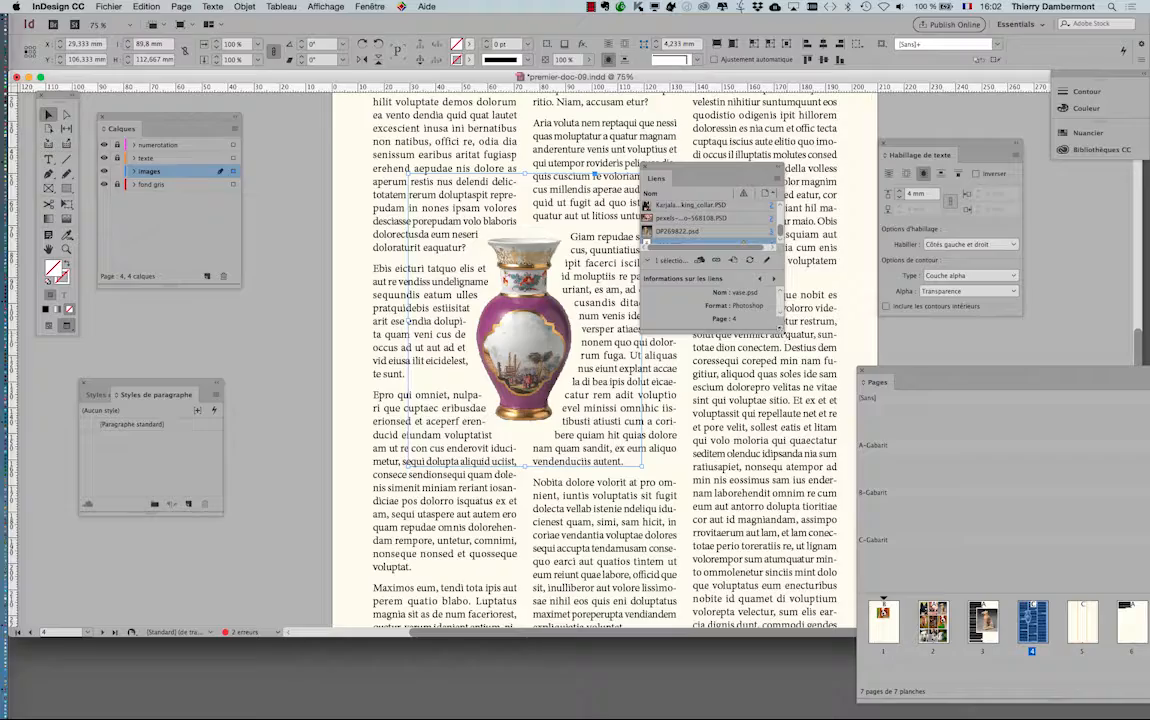
pyautogui.moveTo(781, 328); pyautogui.dragTo(817, 462)
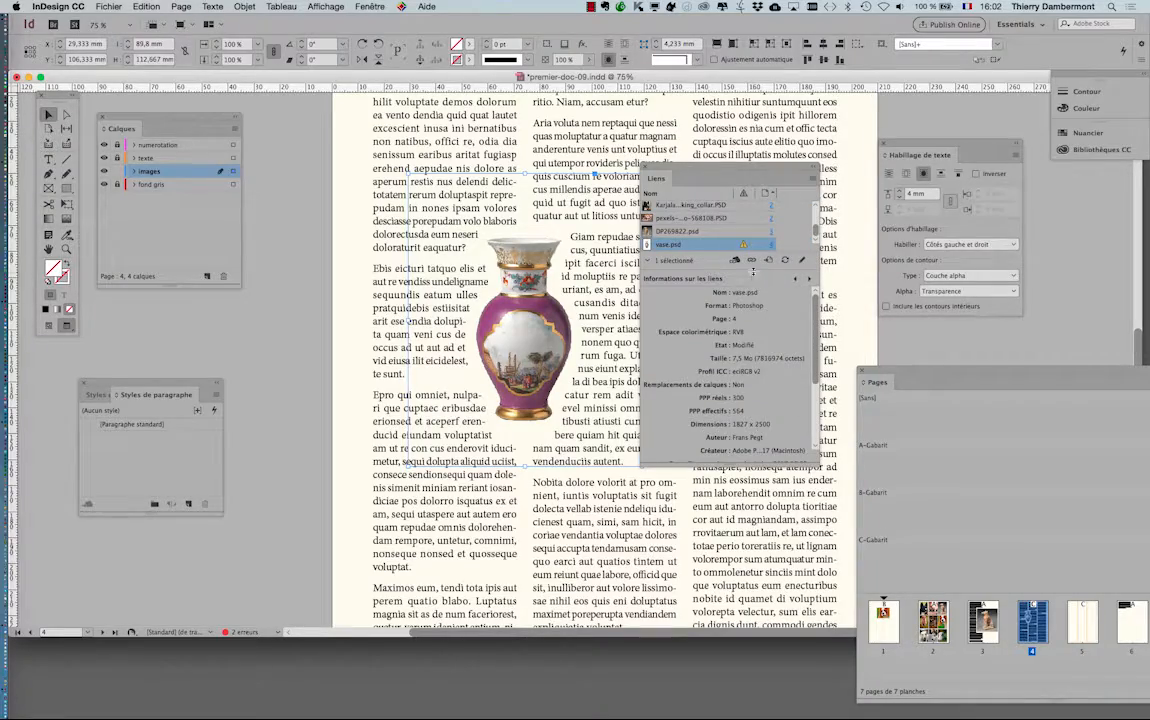
pyautogui.moveTo(753, 270); pyautogui.dragTo(758, 300)
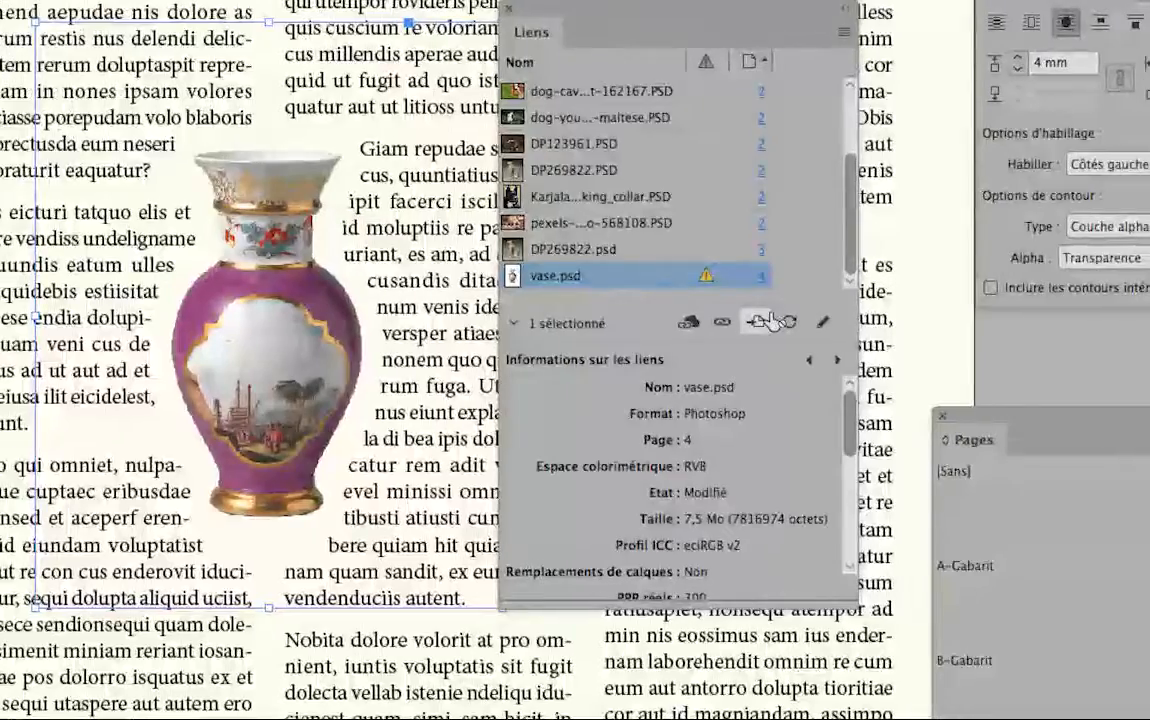
# Step: Update the modified vase.psd link on page 4, move the Links panel off the image, and deselect the frame
pyautogui.click(772, 321)
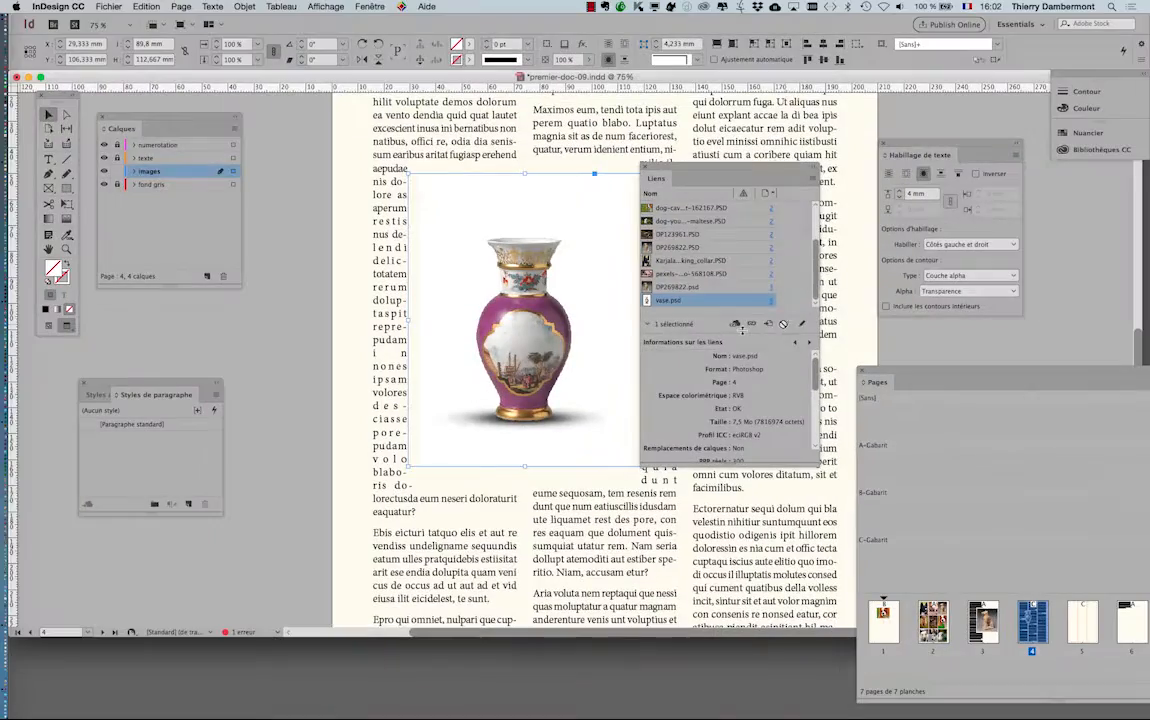
pyautogui.moveTo(672, 171); pyautogui.dragTo(837, 185)
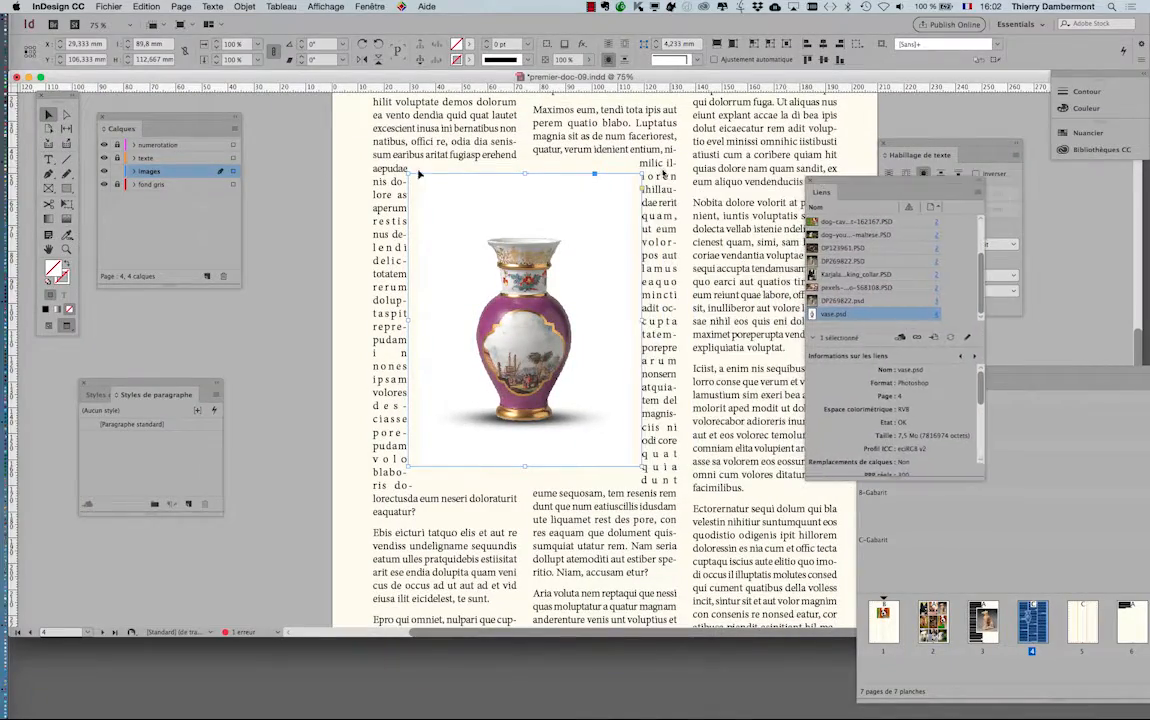
pyautogui.click(277, 198)
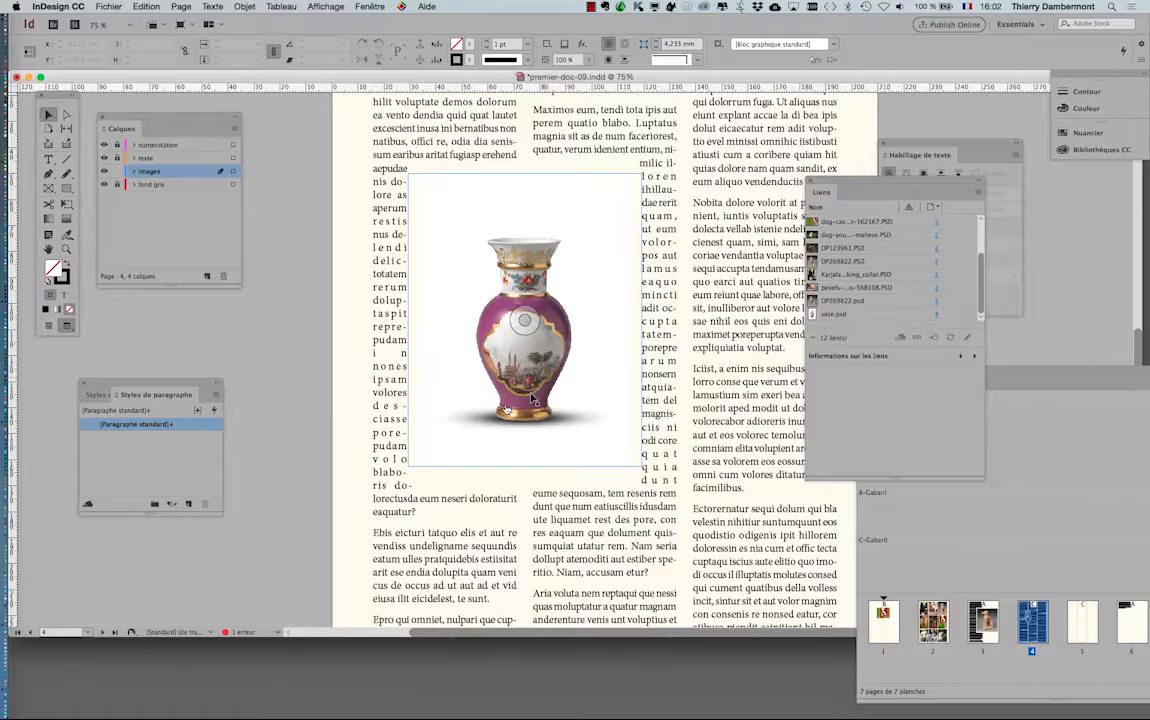
# Step: Switch to Photoshop, hide the white background layer Calque 1, and save the vase document
pyautogui.press('super+Tab')
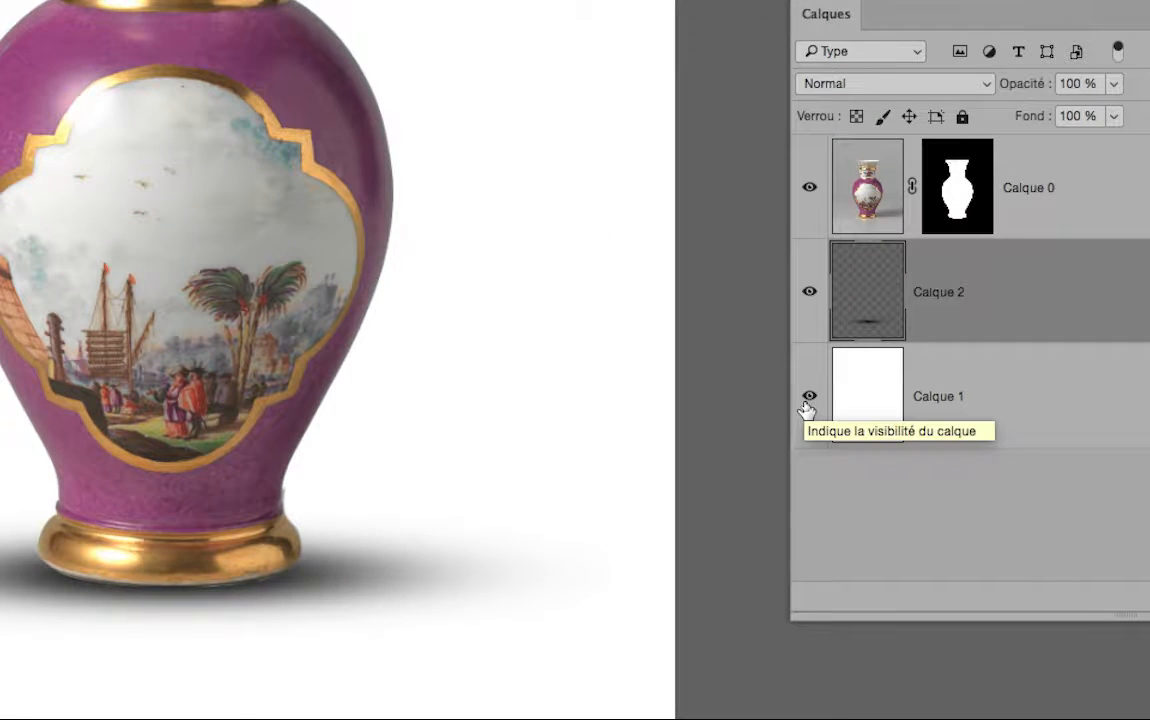
pyautogui.click(808, 400)
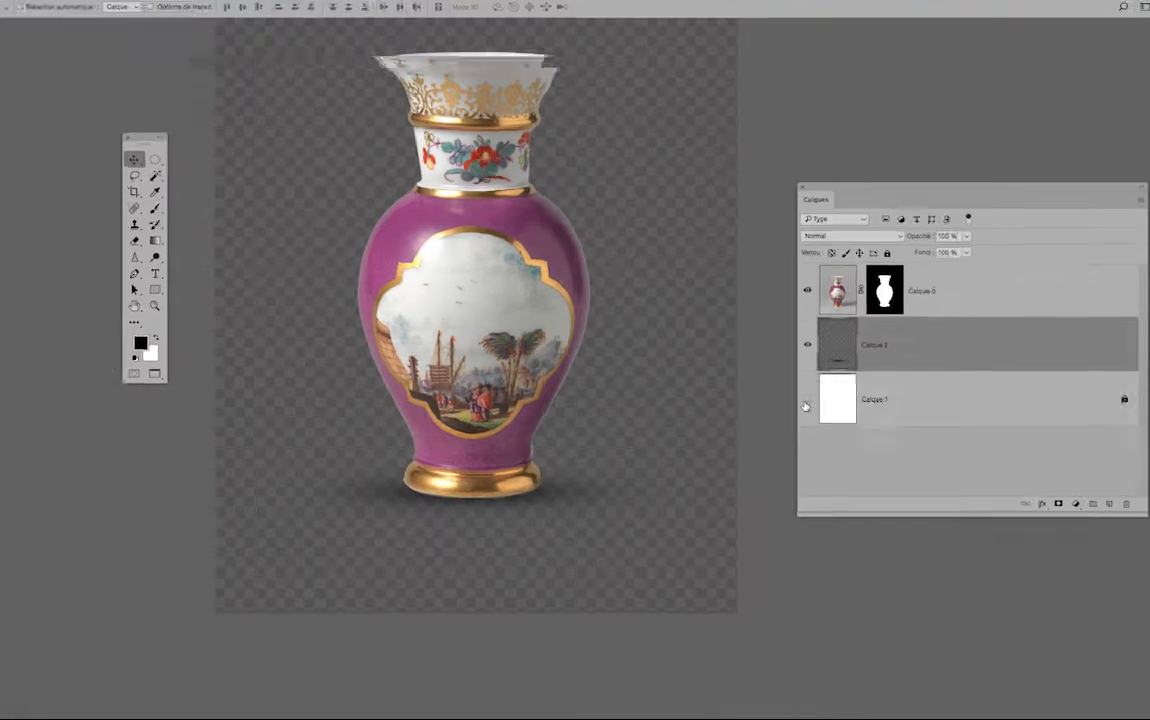
pyautogui.click(112, 6)
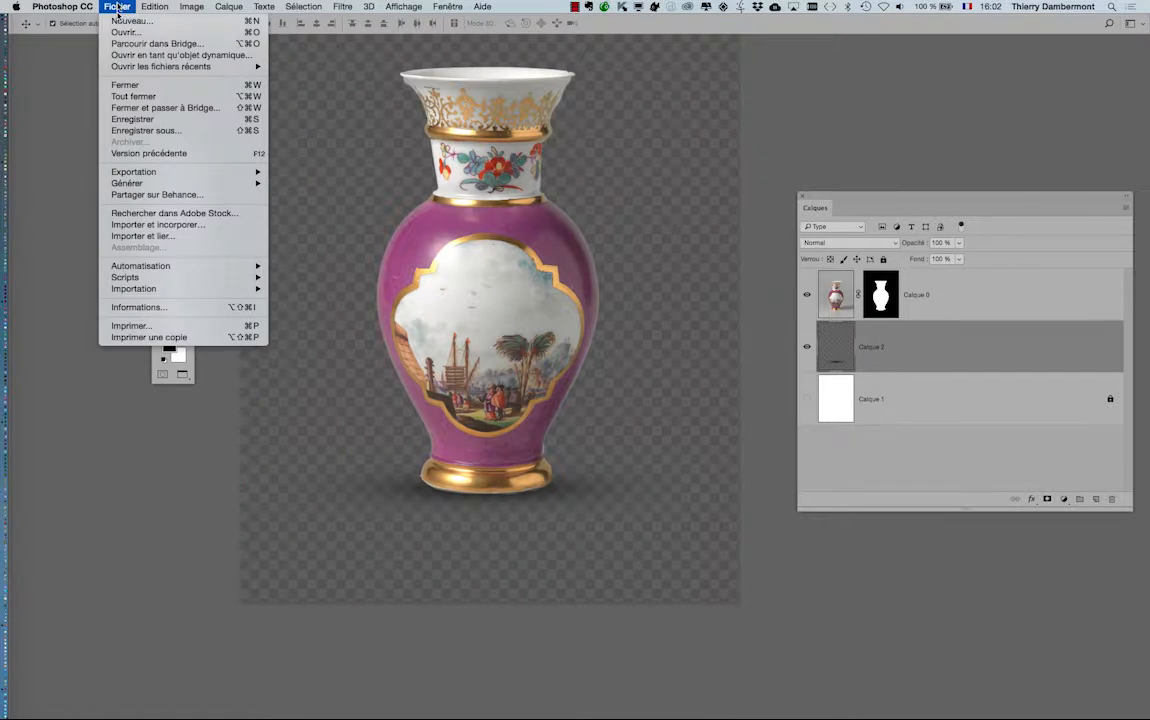
pyautogui.click(132, 119)
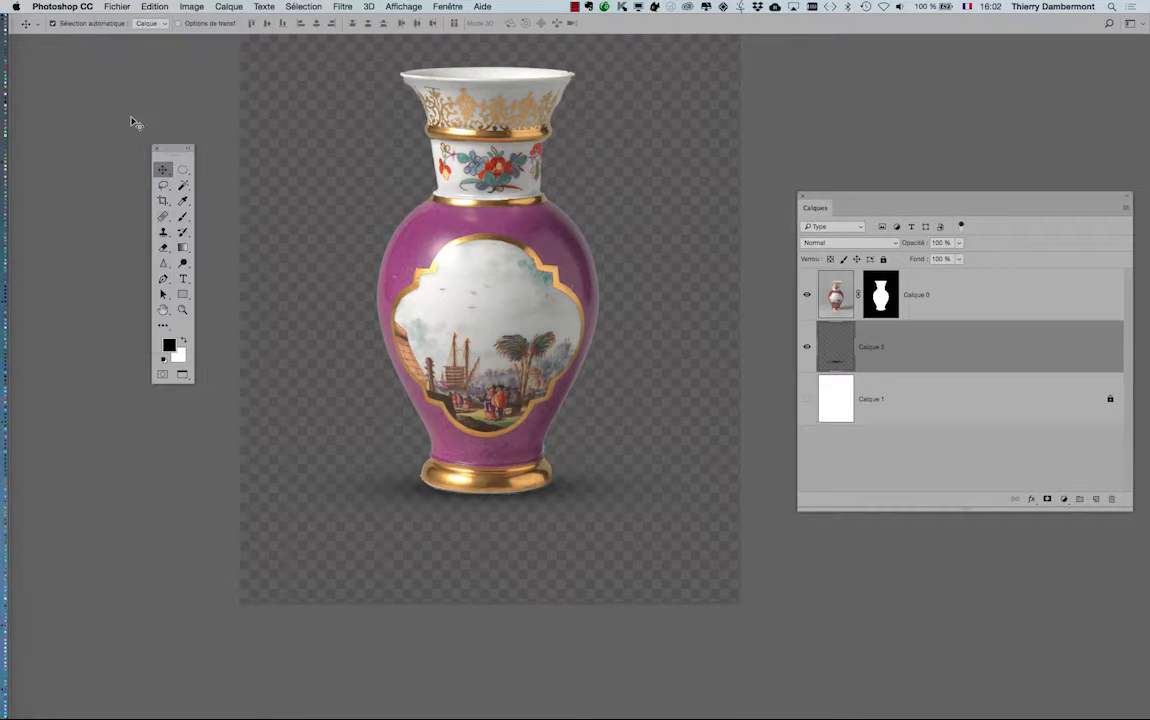
# Step: Switch to InDesign, update the vase.psd link on page 4 again, and close the Links panel
pyautogui.press('super+Tab')
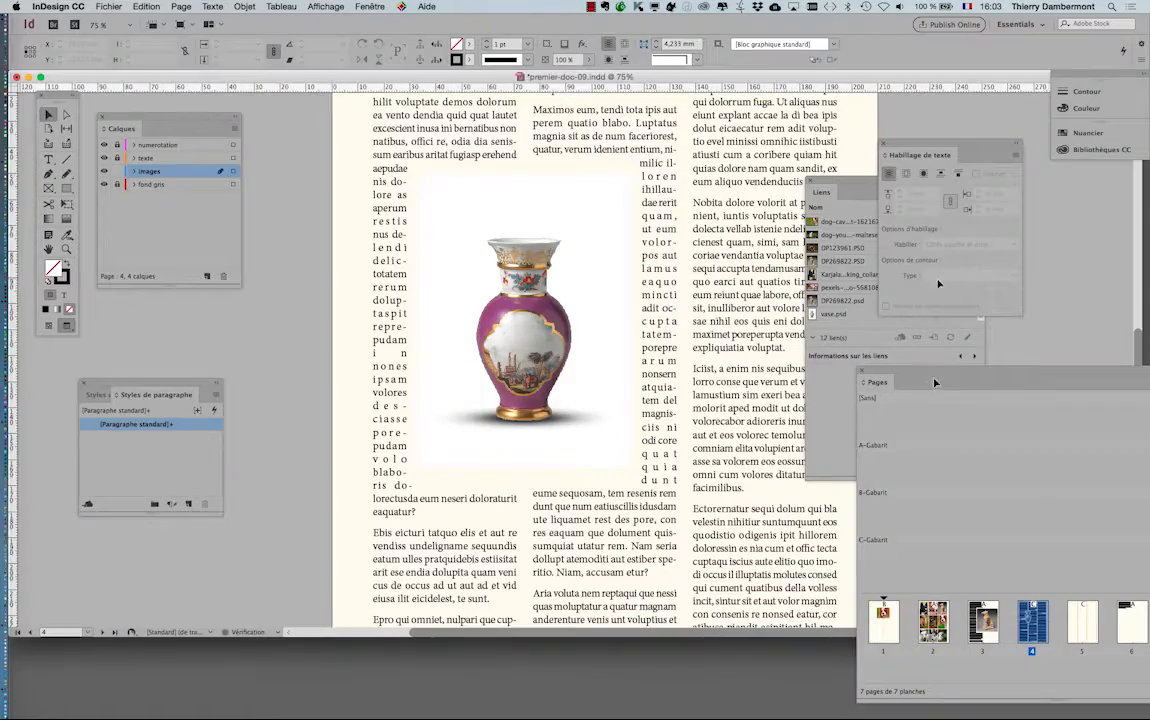
pyautogui.moveTo(847, 187); pyautogui.dragTo(699, 166)
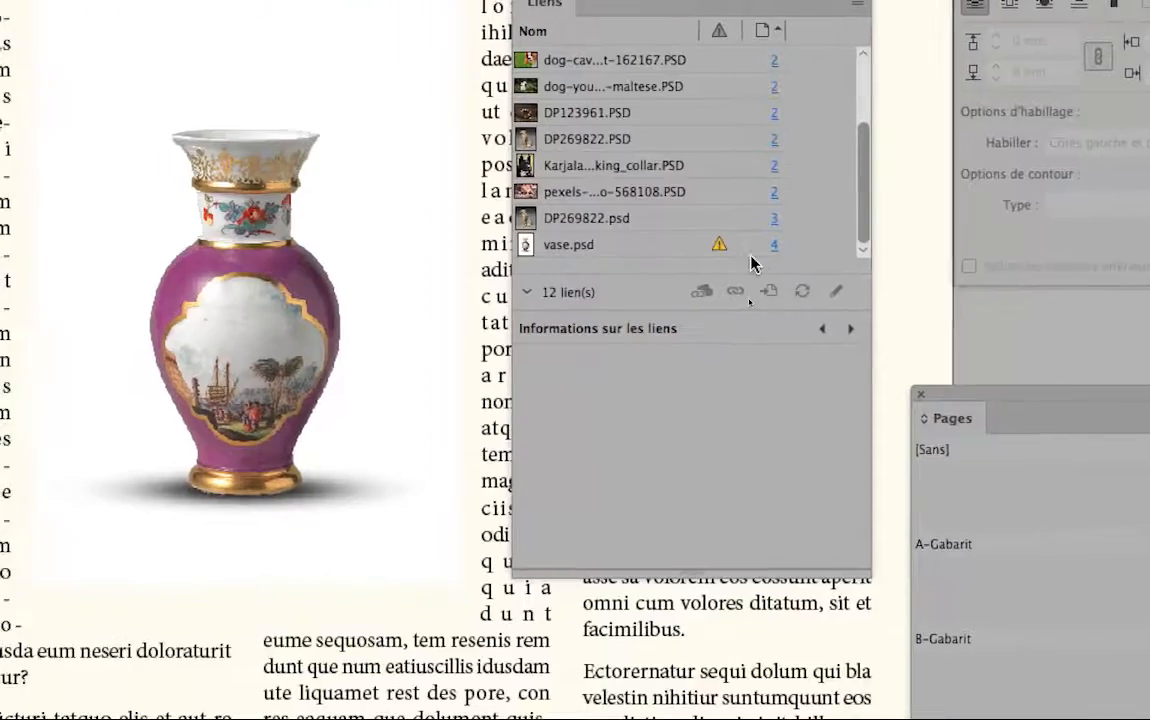
pyautogui.click(700, 428)
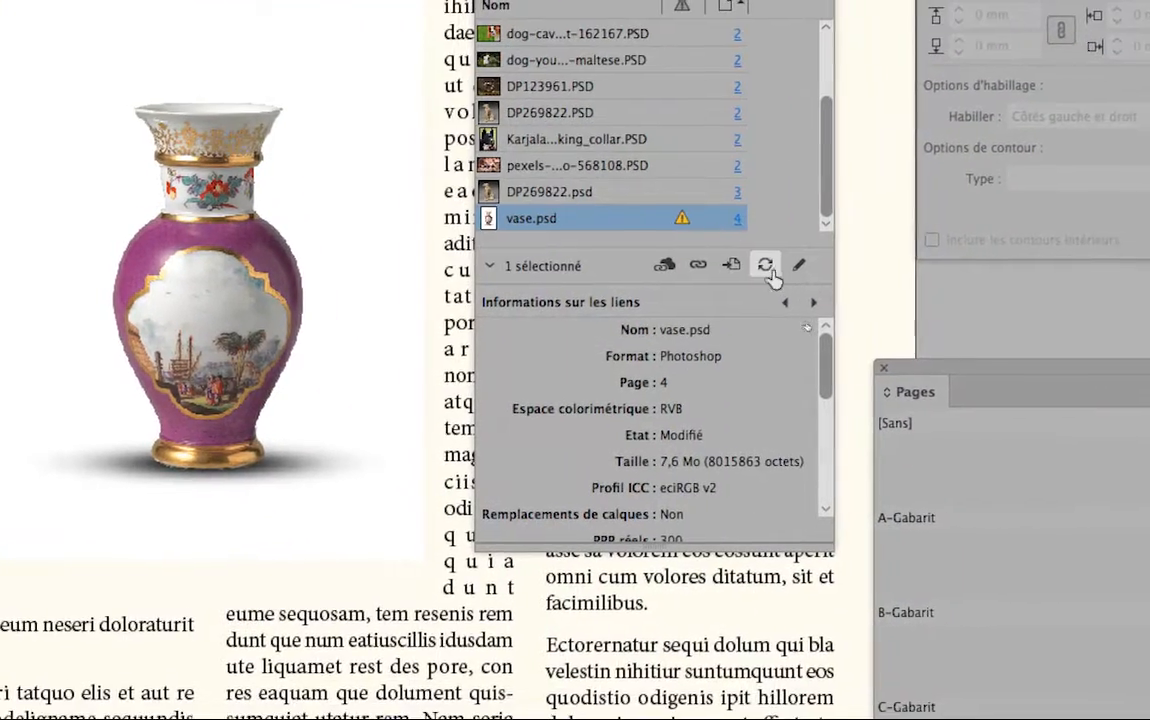
pyautogui.click(794, 279)
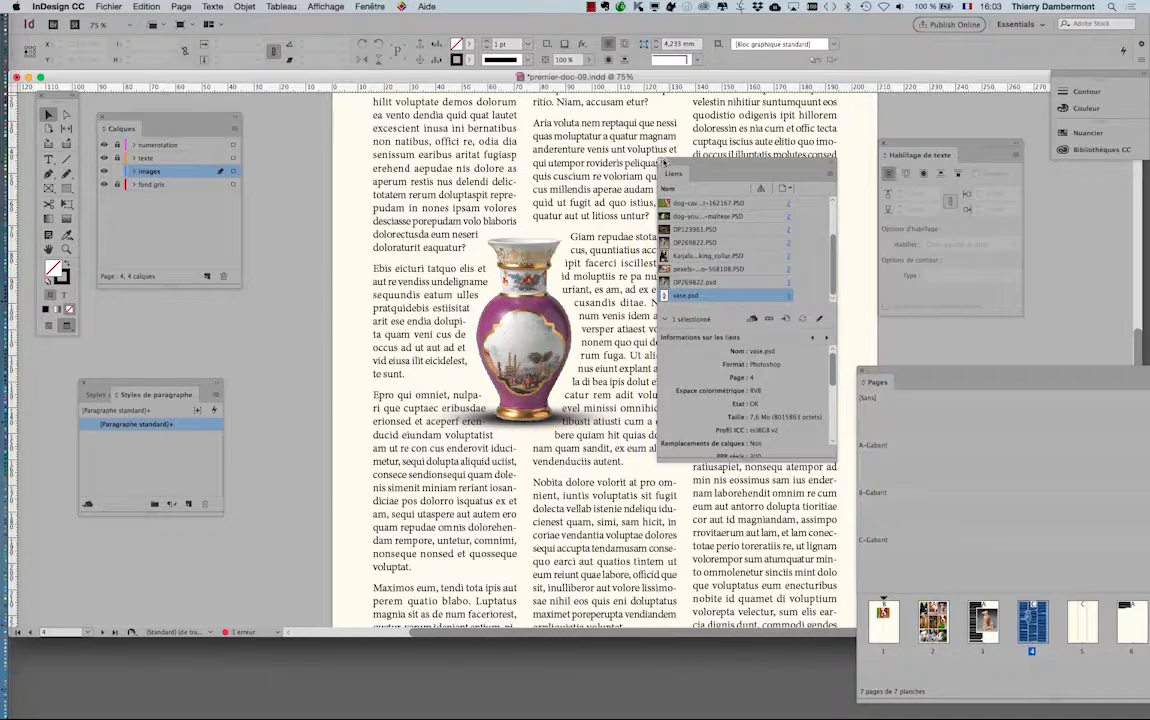
pyautogui.click(663, 164)
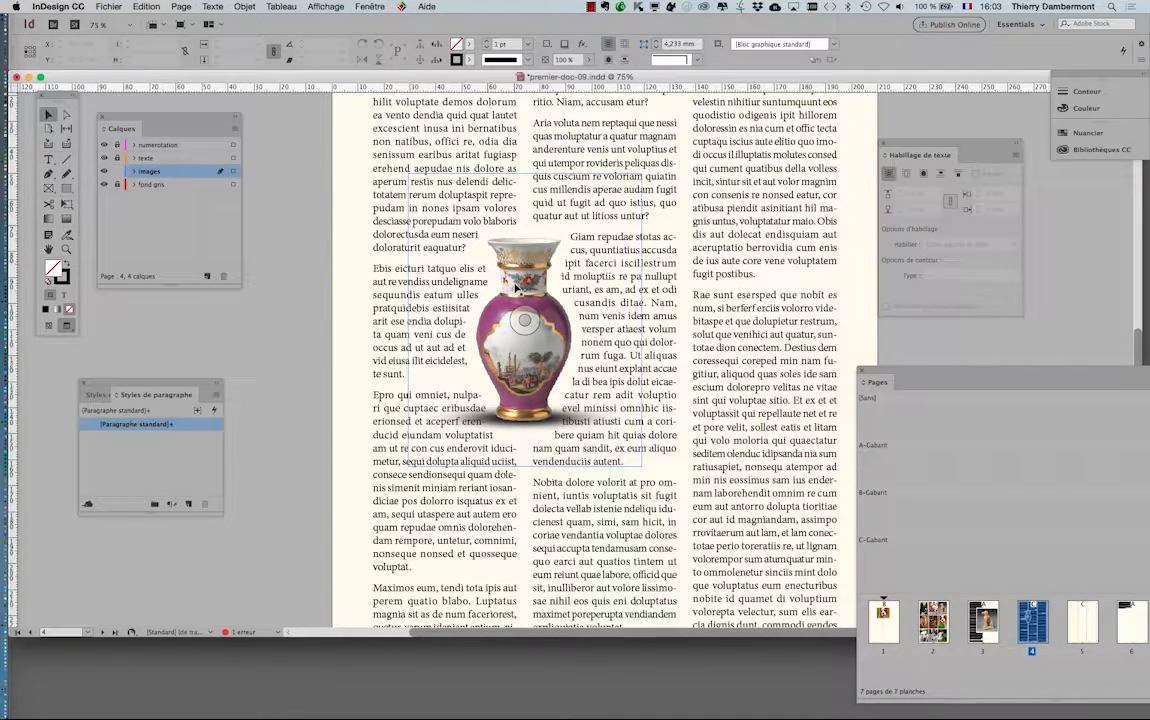
# Step: Set the vase image's text wrap offset to 10 mm and move the Text Wrap panel clear of the page
pyautogui.click(517, 287)
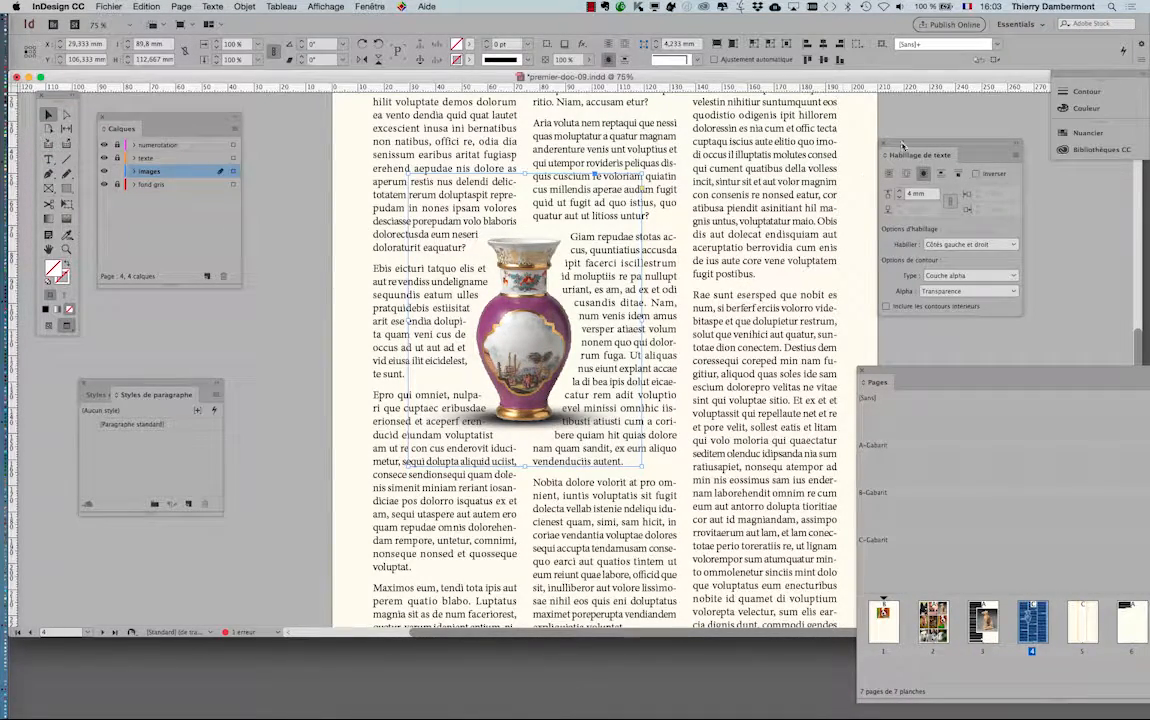
pyautogui.moveTo(902, 146); pyautogui.dragTo(675, 183)
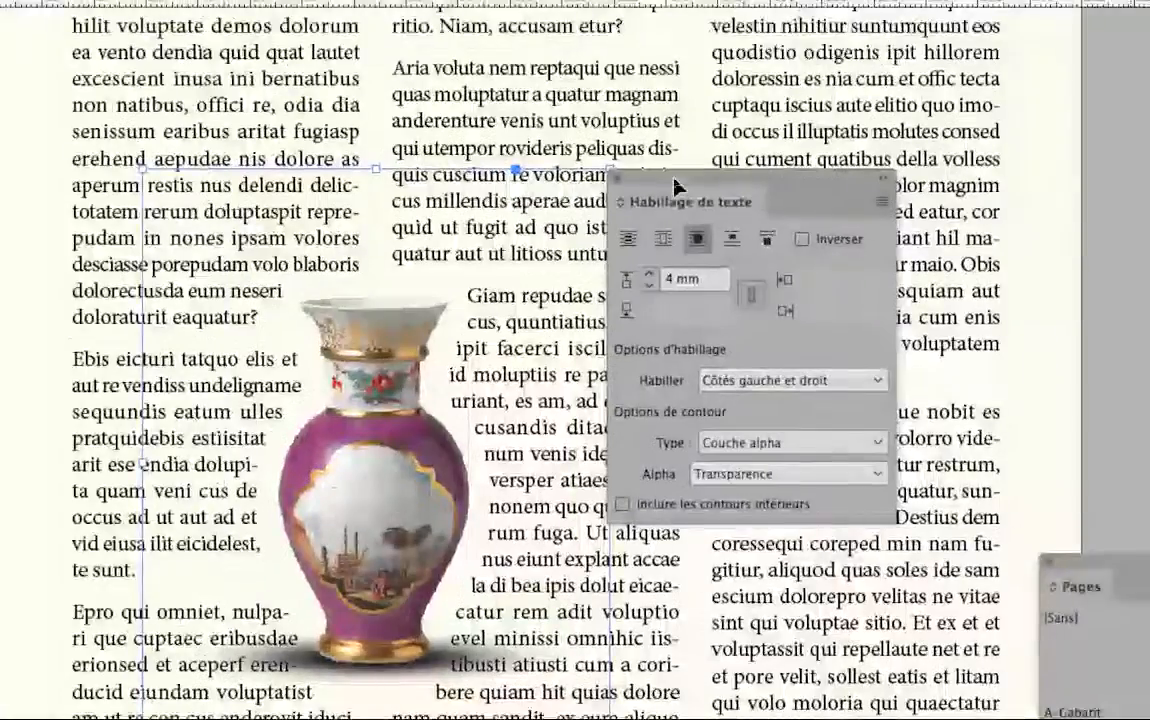
pyautogui.click(648, 273)
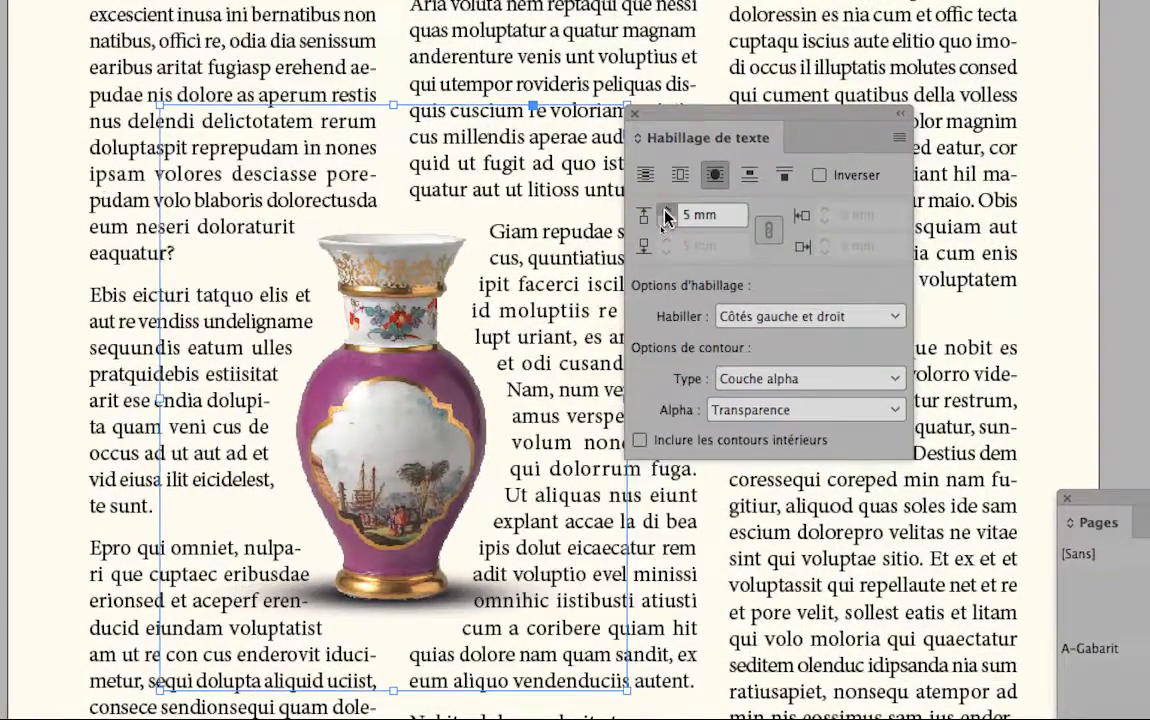
pyautogui.click(666, 216)
pyautogui.click(666, 216)
pyautogui.click(666, 216)
pyautogui.click(666, 216)
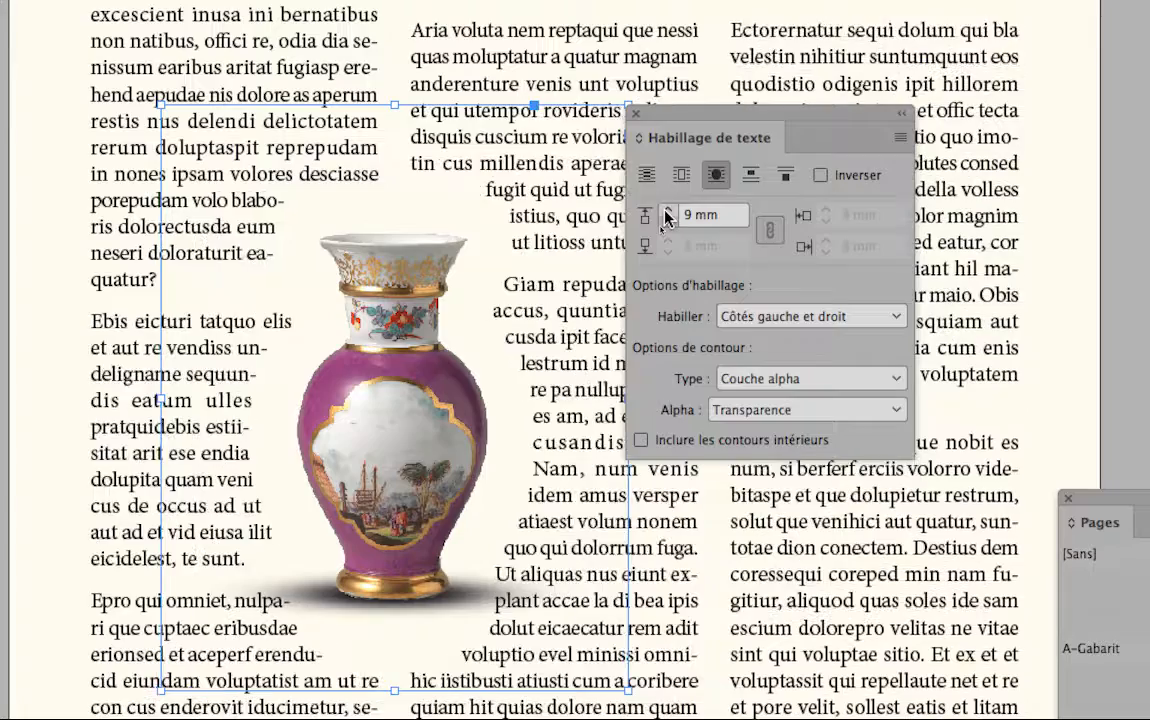
pyautogui.click(666, 216)
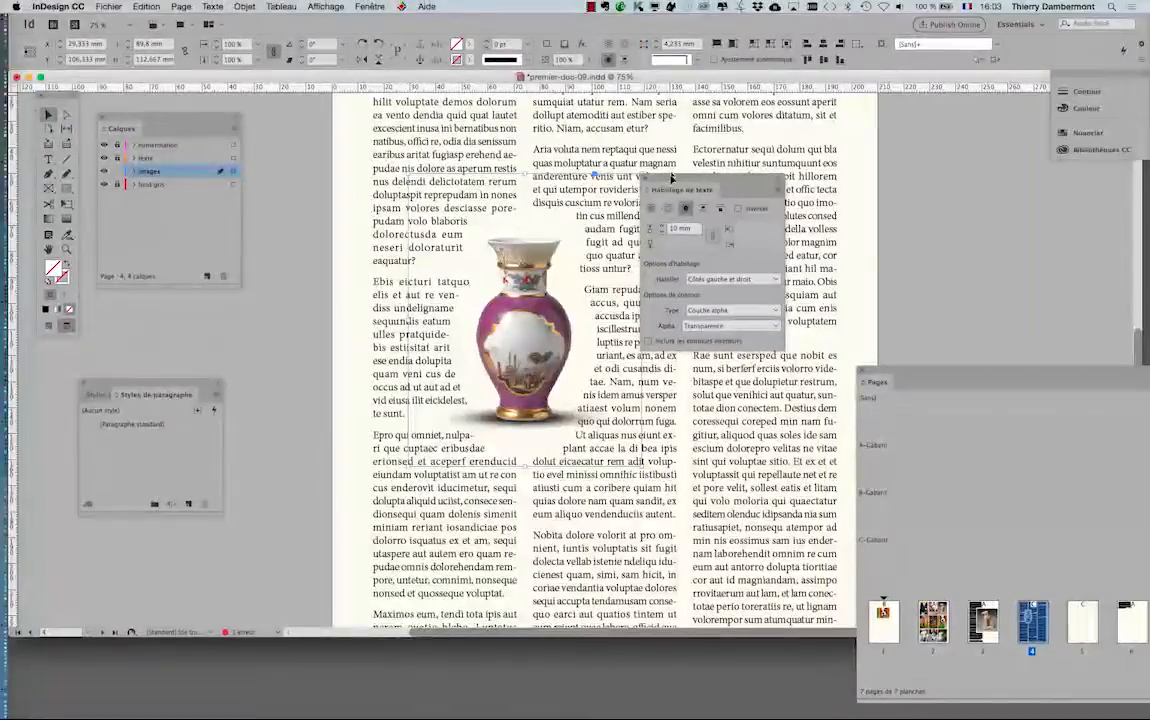
pyautogui.moveTo(659, 181); pyautogui.dragTo(1035, 216)
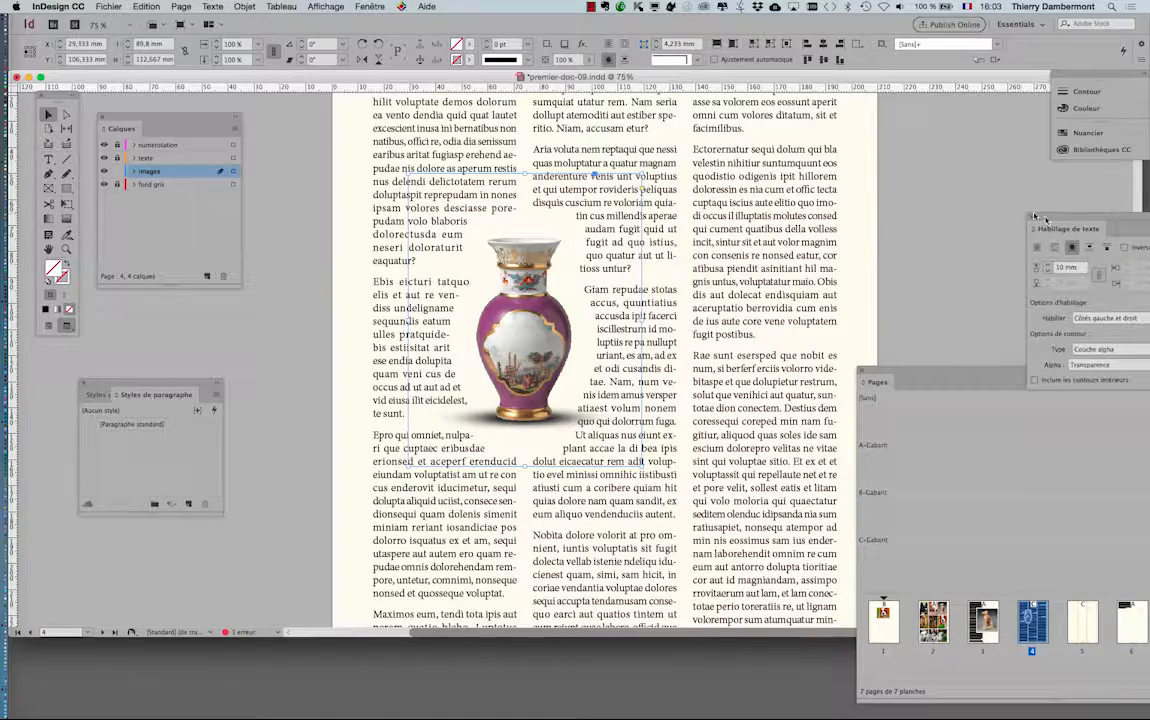
# Step: Move the vase between the second and third text columns, down near the bottom of page 4
pyautogui.press('super+minus')
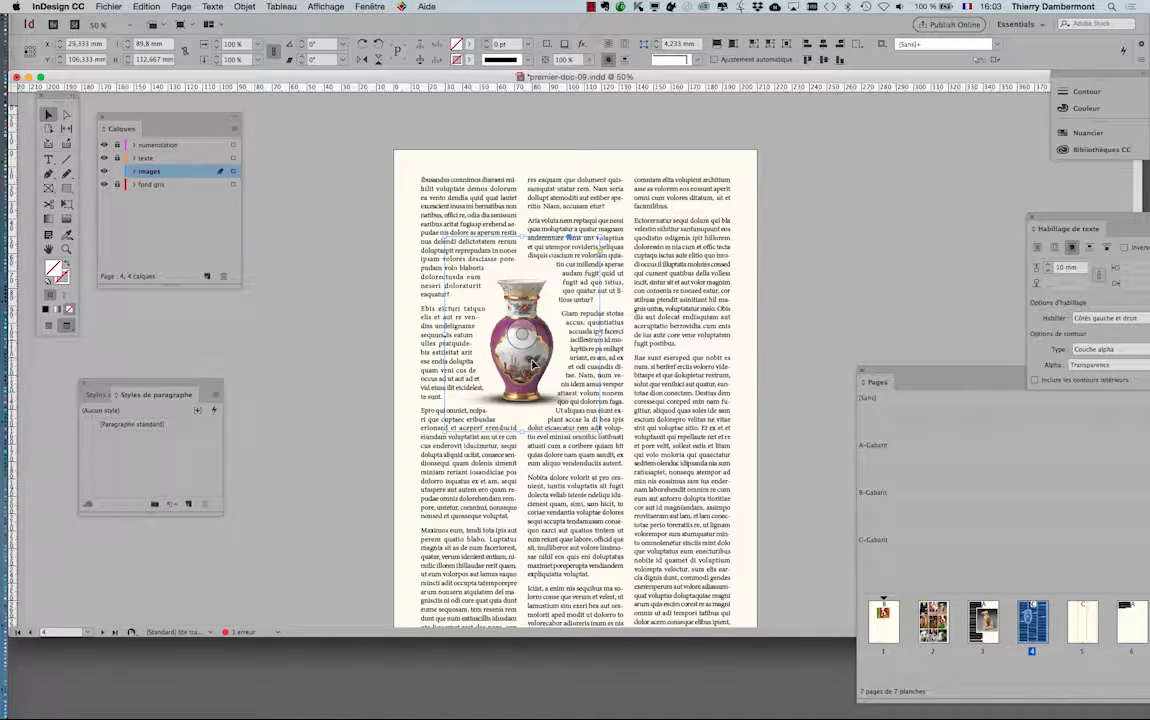
pyautogui.moveTo(534, 363); pyautogui.dragTo(646, 290)
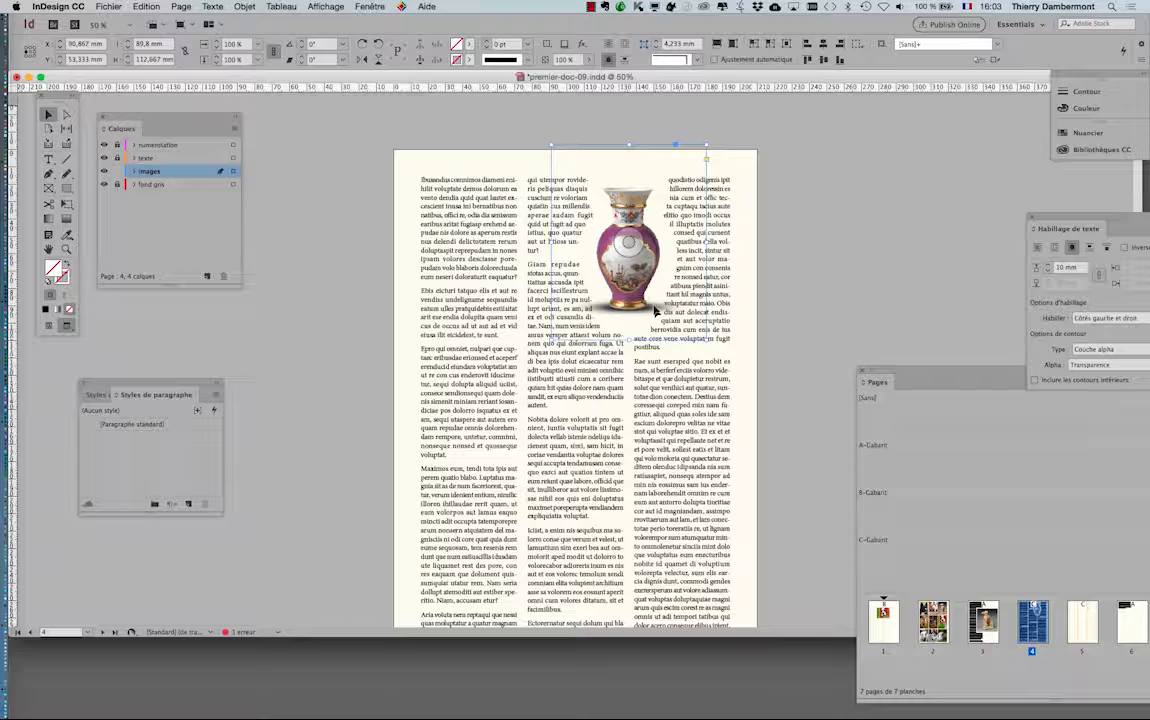
pyautogui.press('super+minus')
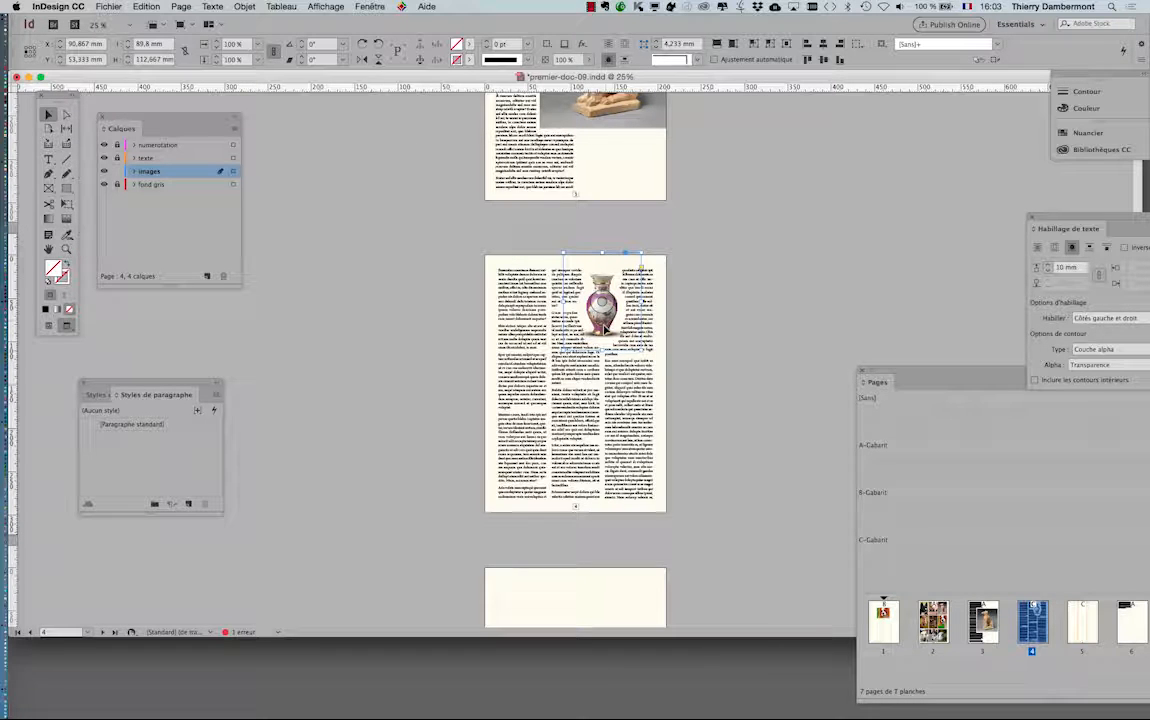
pyautogui.moveTo(604, 453); pyautogui.dragTo(612, 483)
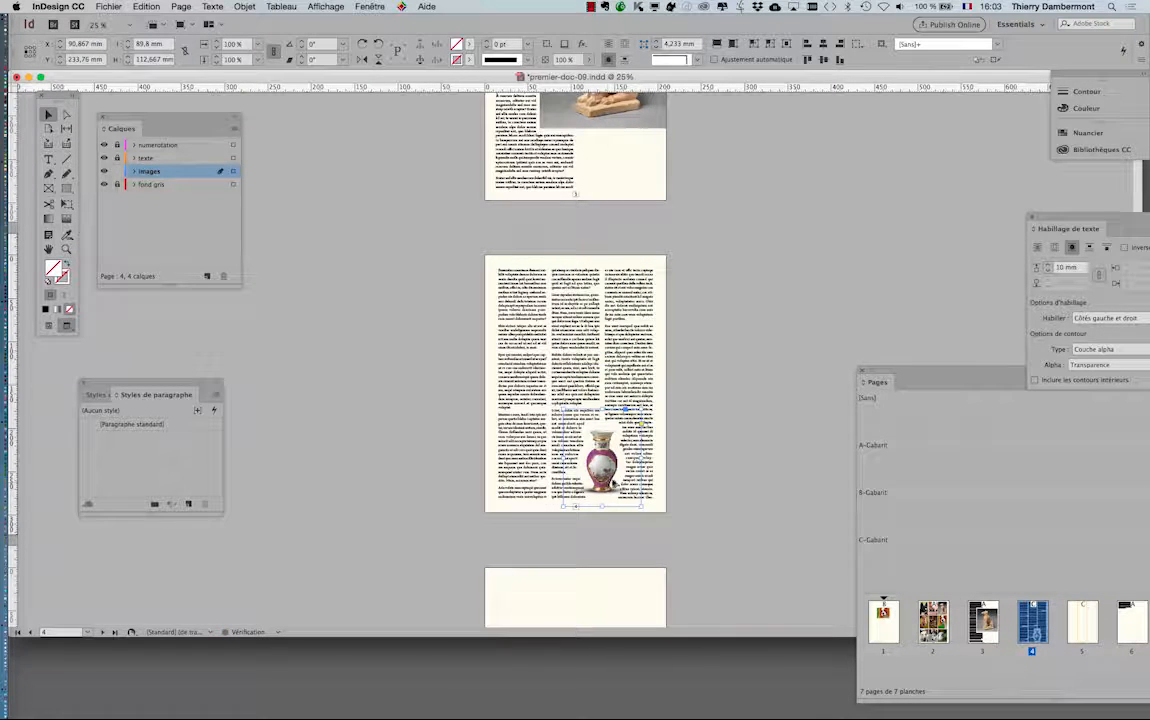
# Step: Lower the vase slightly so its base sits level with the last text lines of page 4, and deselect it
pyautogui.press('super+minus')
pyautogui.press('super+equal')
pyautogui.press('super+equal')
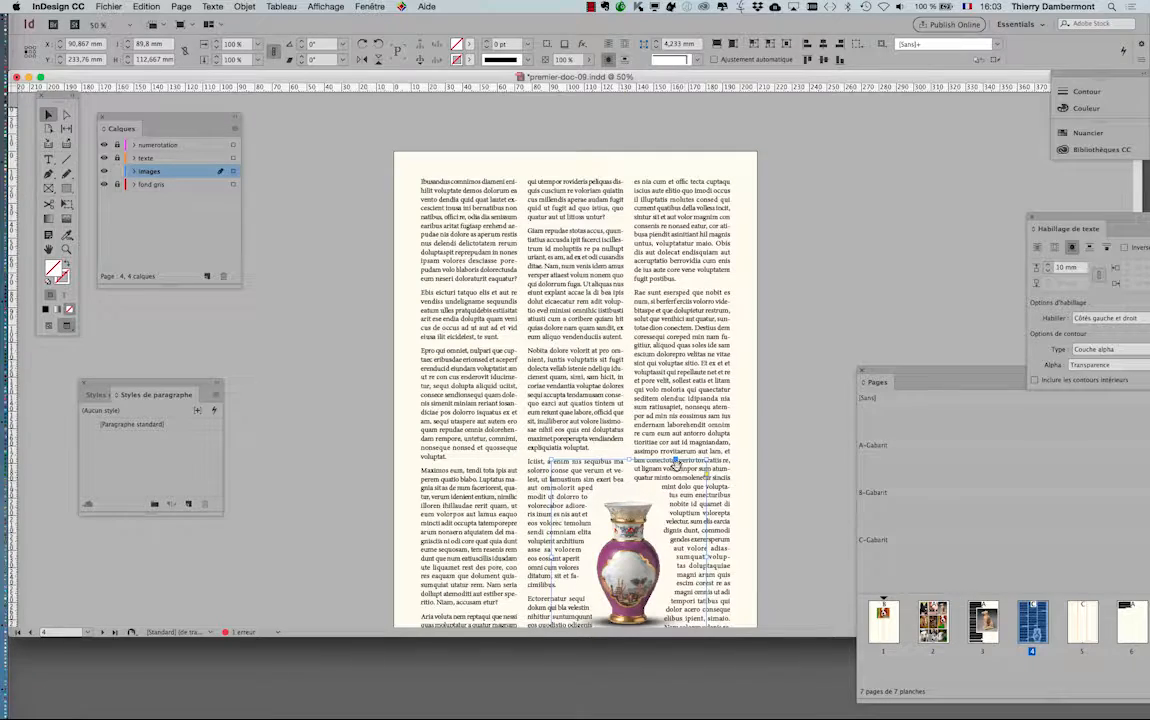
pyautogui.scroll(-5, 675, 462)
pyautogui.press('super+equal')
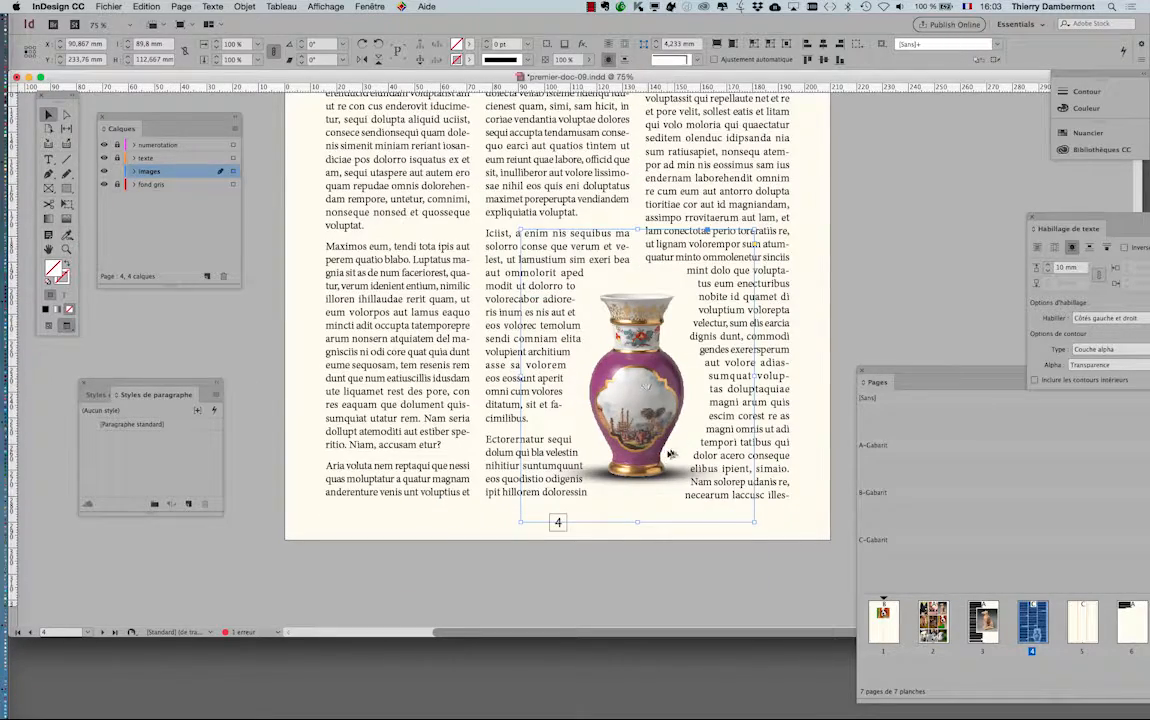
pyautogui.moveTo(652, 450); pyautogui.dragTo(650, 467)
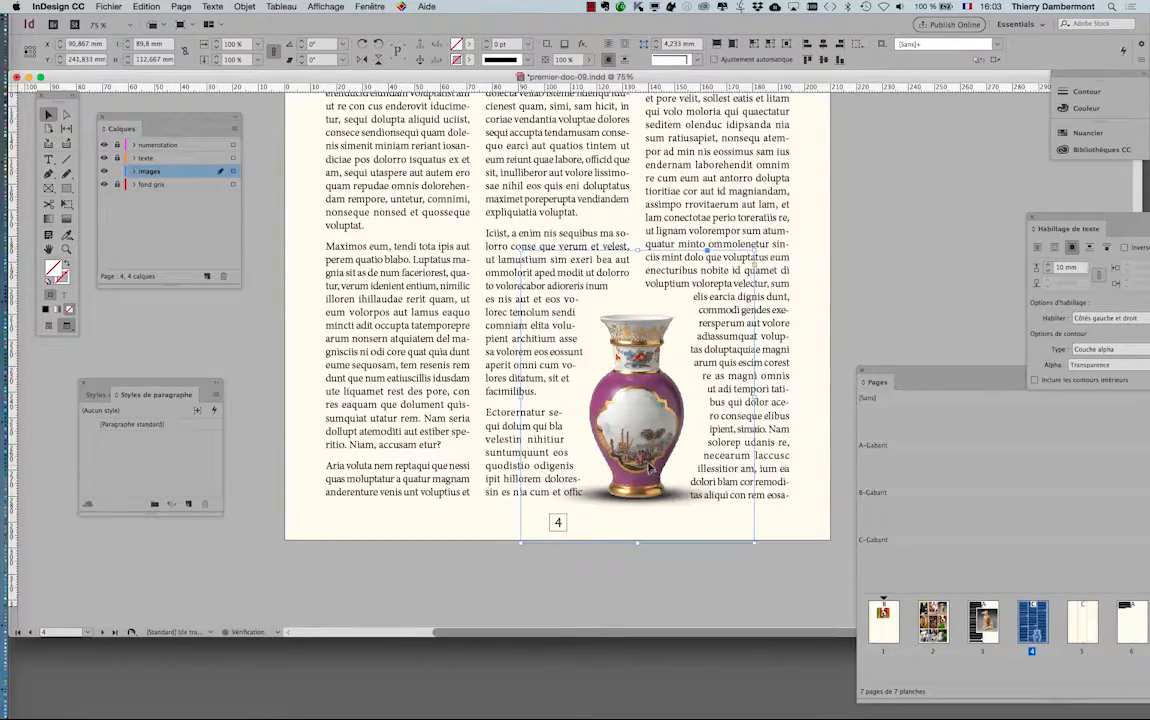
pyautogui.click(848, 306)
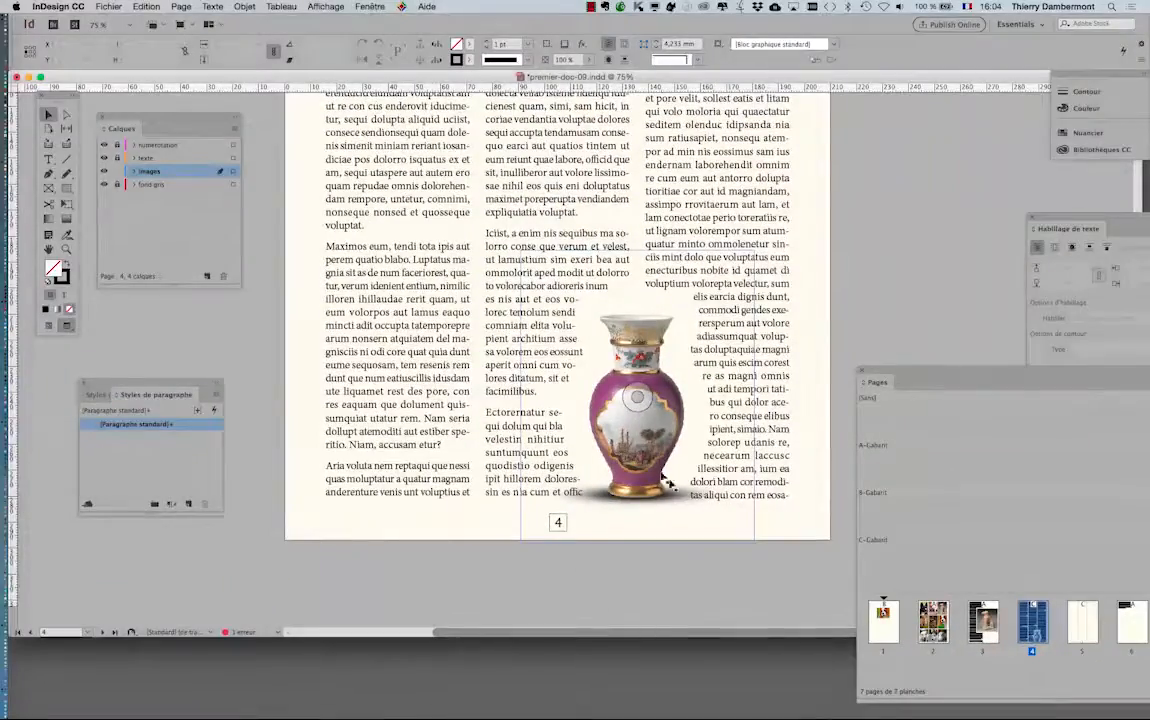
# Step: Switch to Photoshop and make the white background layer Calque 1 visible in the vase document
pyautogui.press('super+Tab')
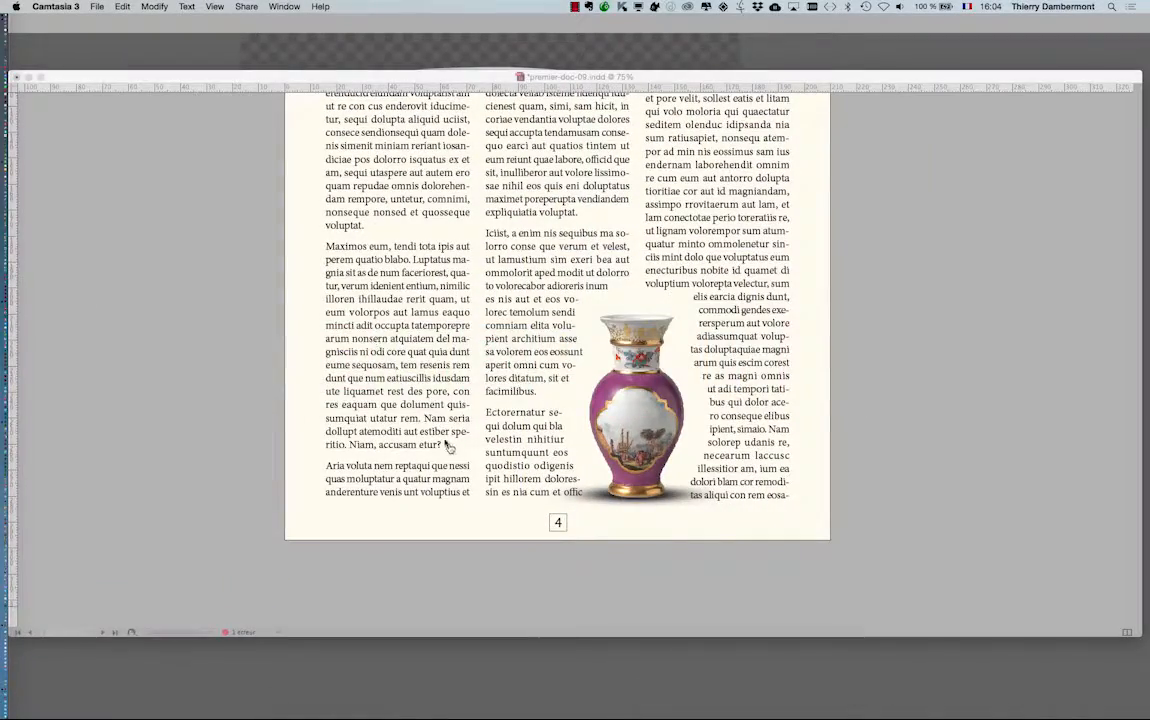
pyautogui.press('super+Tab')
pyautogui.click(508, 371)
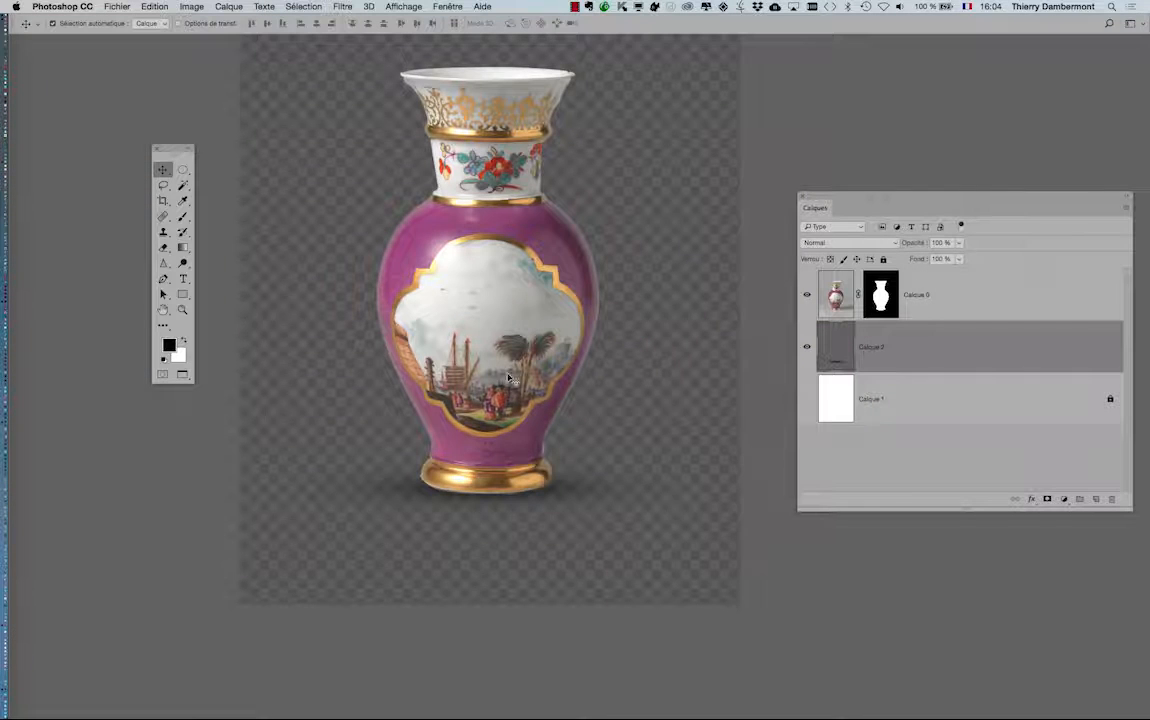
pyautogui.click(806, 399)
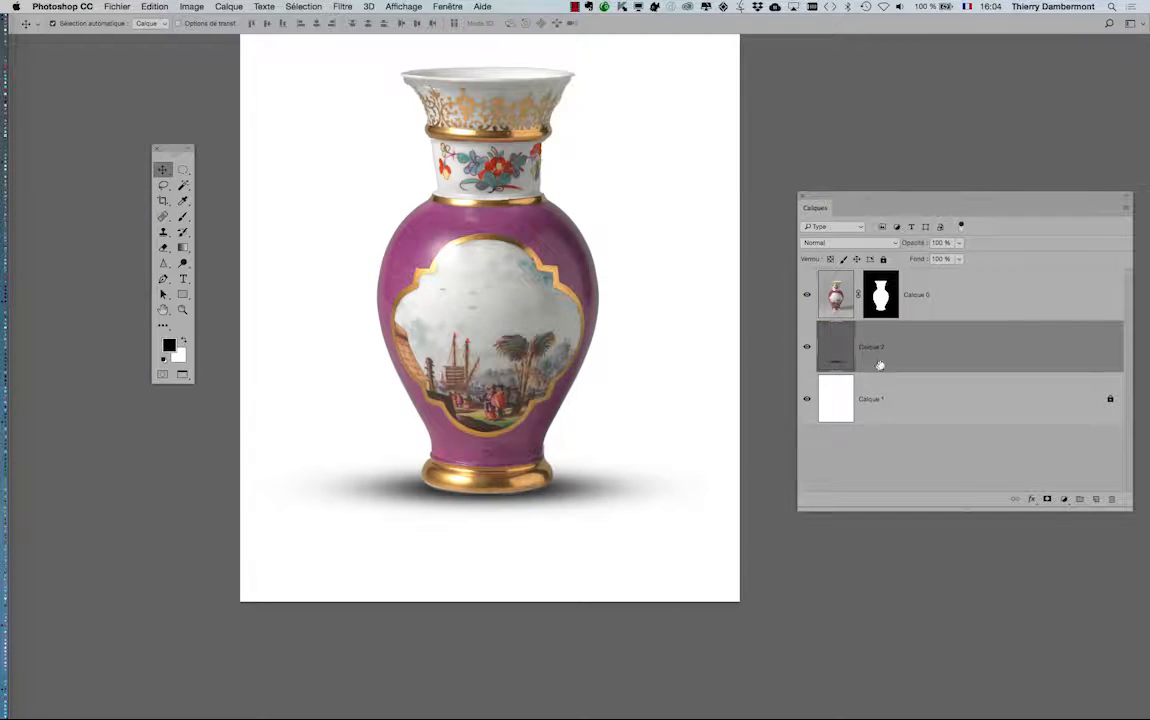
# Step: Scale the shadow layer Calque 2 to about 58.5% width and 63.6% height, and position it under the vase's base
pyautogui.press('super+t')
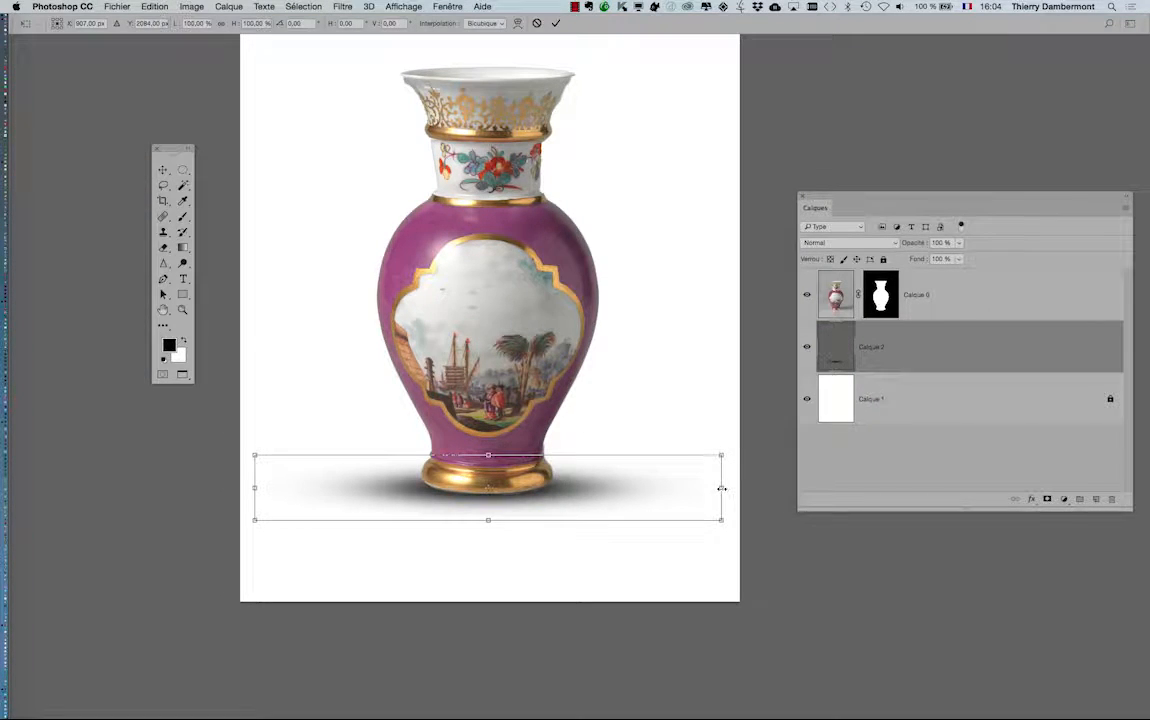
pyautogui.moveTo(721, 488); pyautogui.dragTo(651, 488)
pyautogui.moveTo(487, 453); pyautogui.dragTo(490, 481)
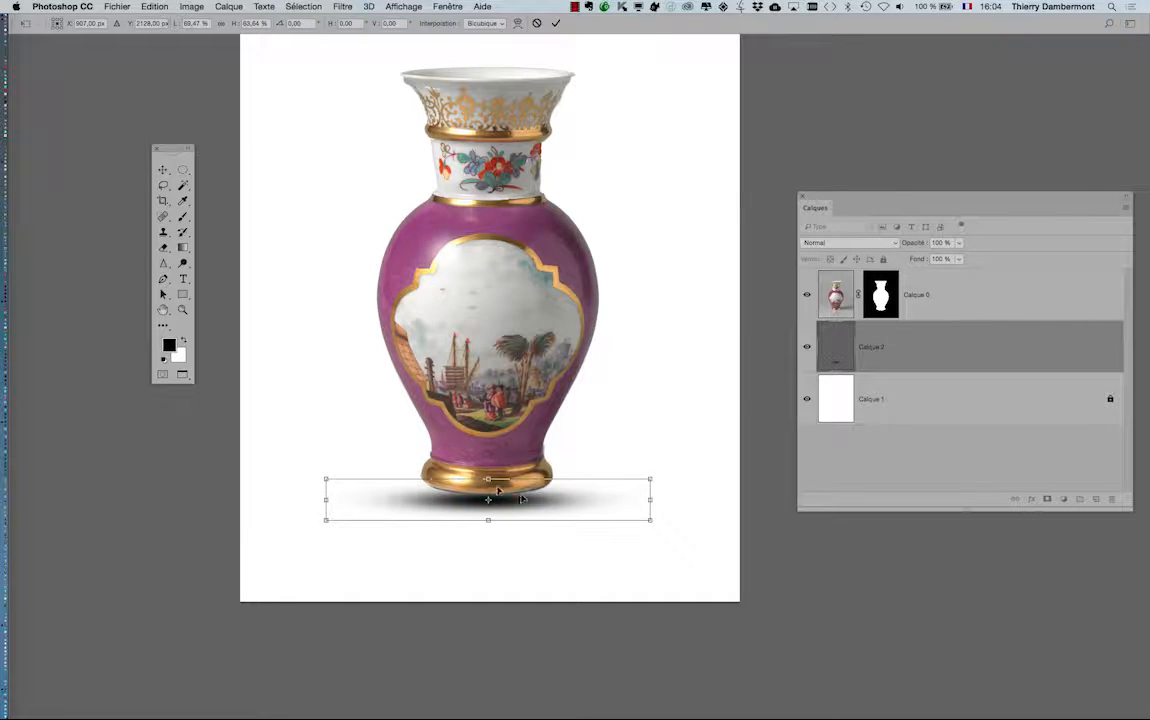
pyautogui.moveTo(645, 501); pyautogui.dragTo(624, 500)
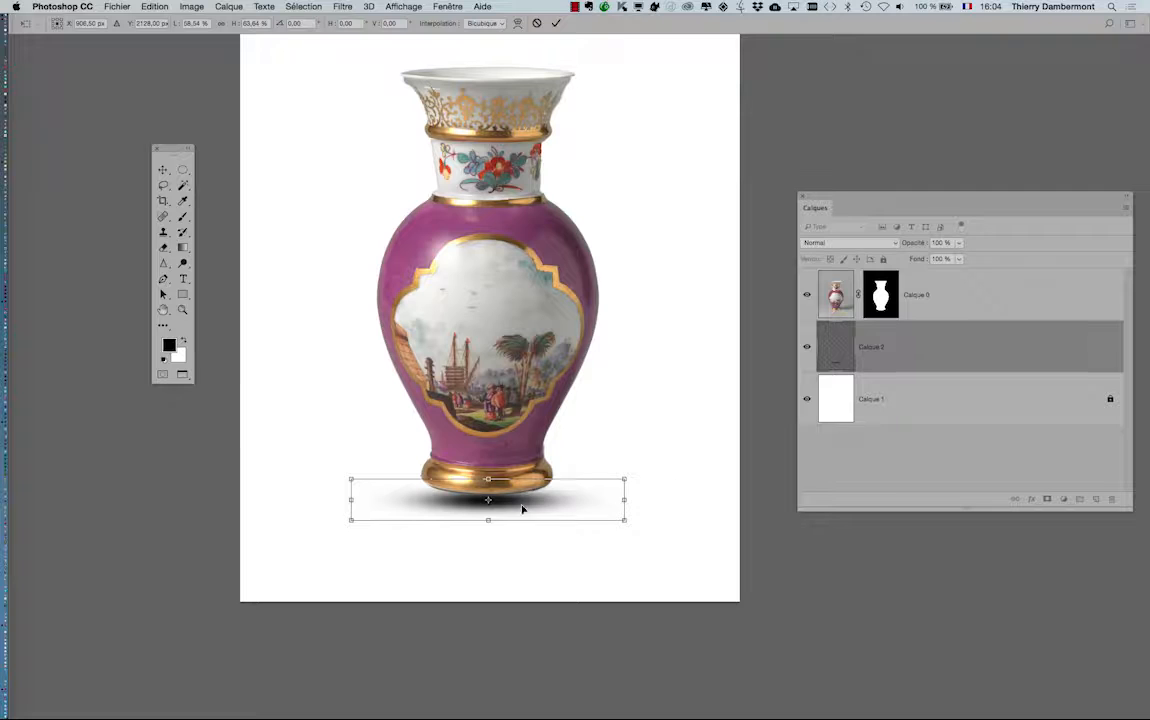
pyautogui.moveTo(523, 511); pyautogui.dragTo(523, 501)
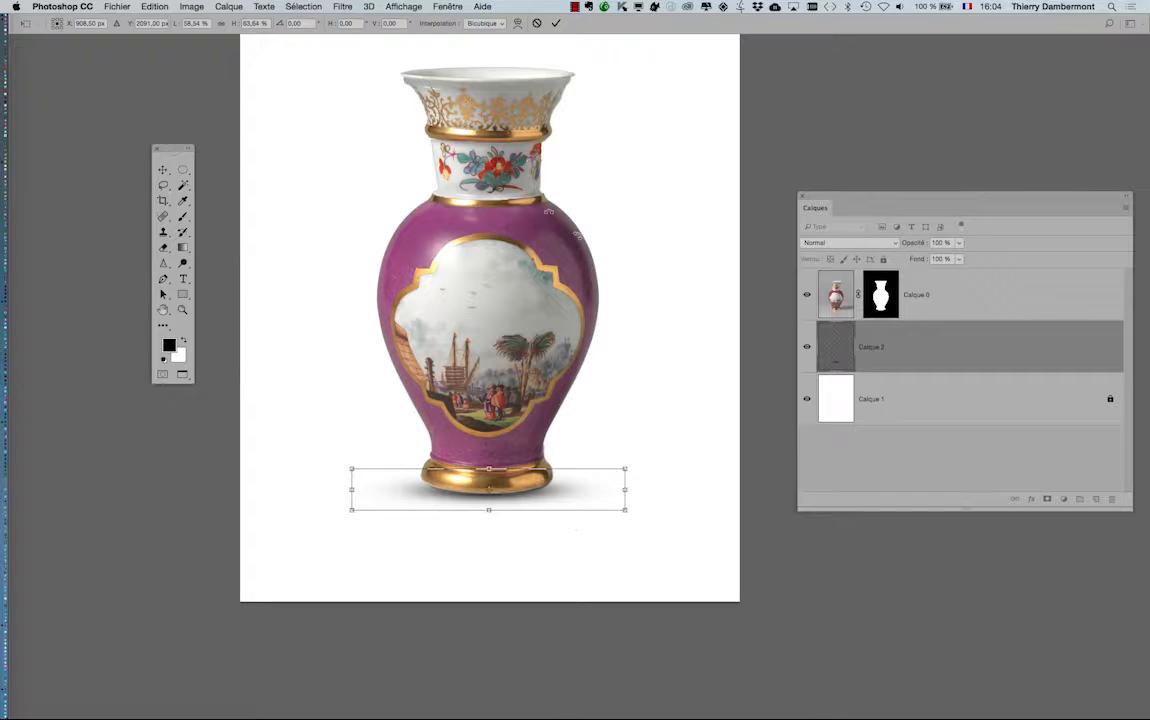
pyautogui.click(555, 23)
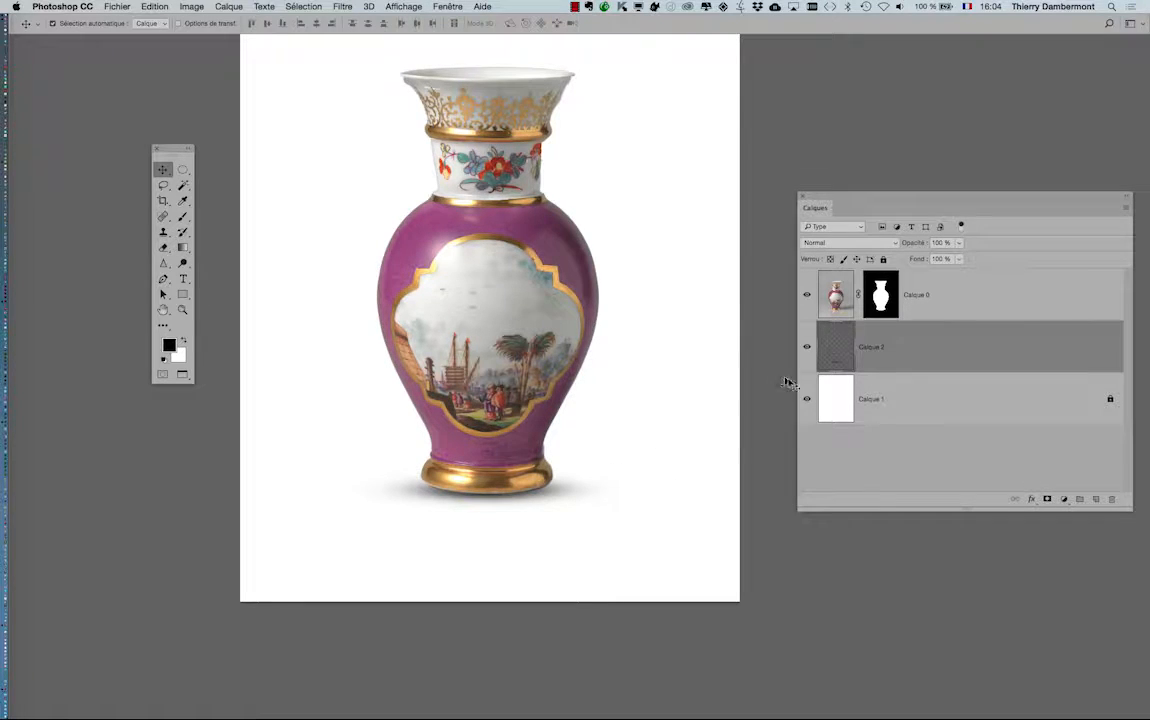
# Step: Hide the white background layer Calque 1 and save the vase document
pyautogui.click(806, 399)
pyautogui.click(117, 6)
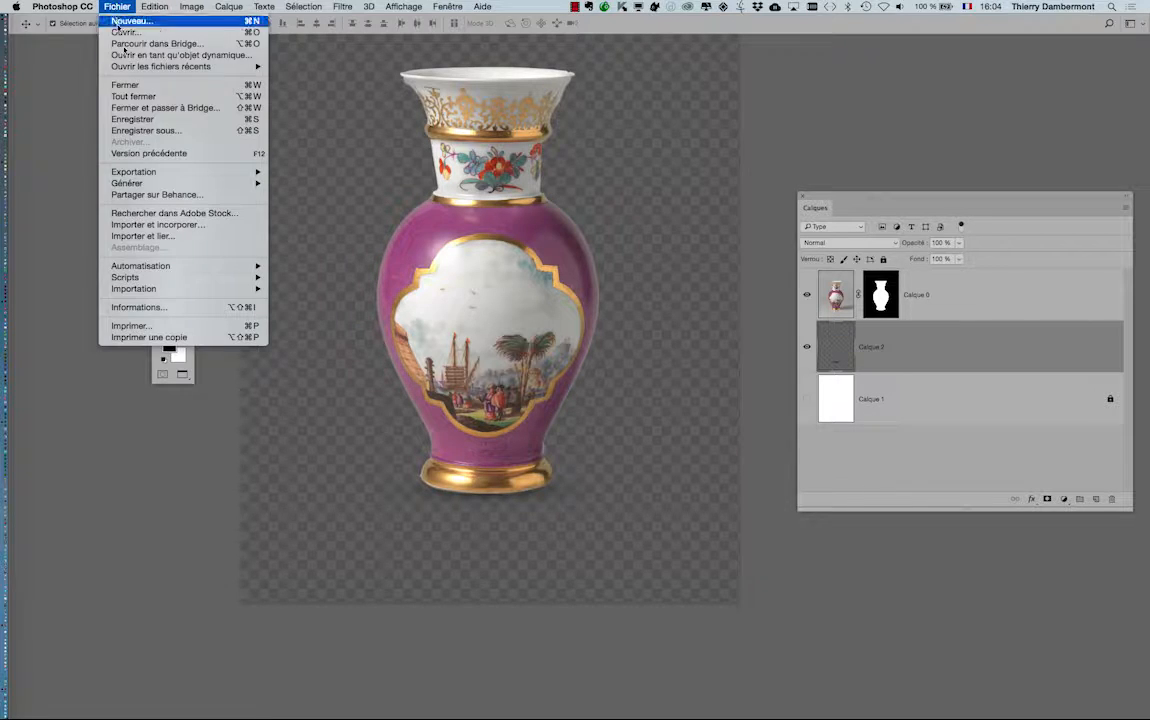
pyautogui.click(146, 119)
# Step: Switch to InDesign and update the modified vase.psd link on page 4
pyautogui.press('super+Tab')
pyautogui.click(479, 361)
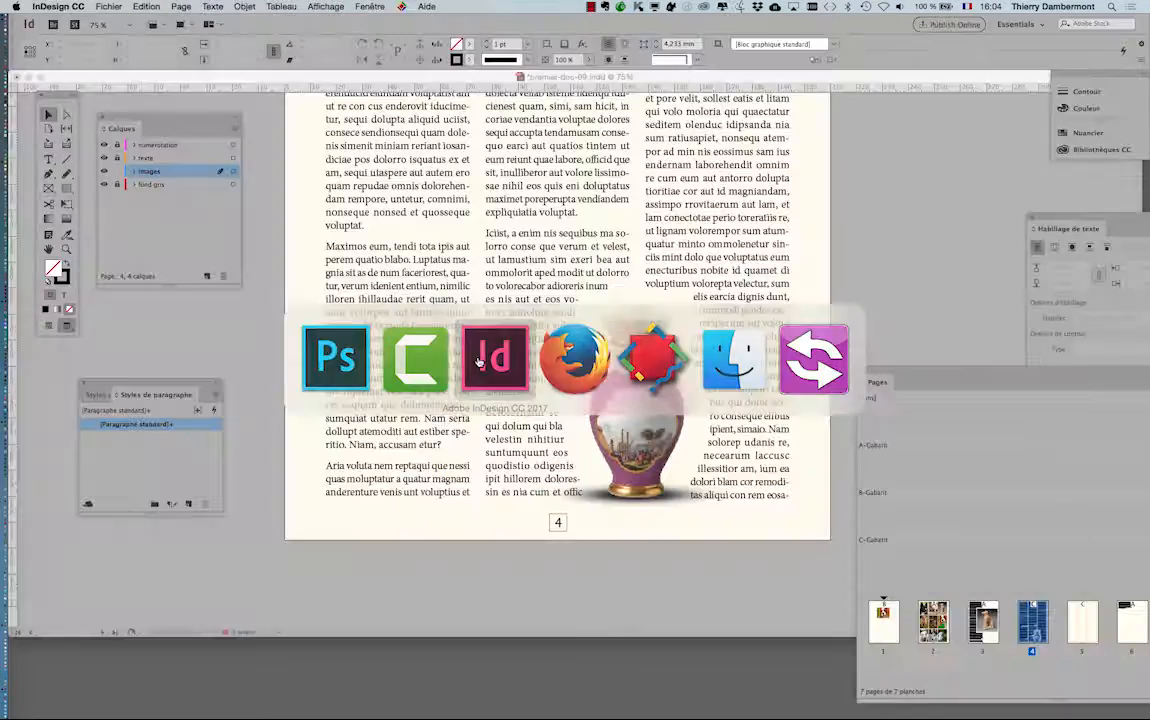
pyautogui.click(370, 6)
pyautogui.click(381, 198)
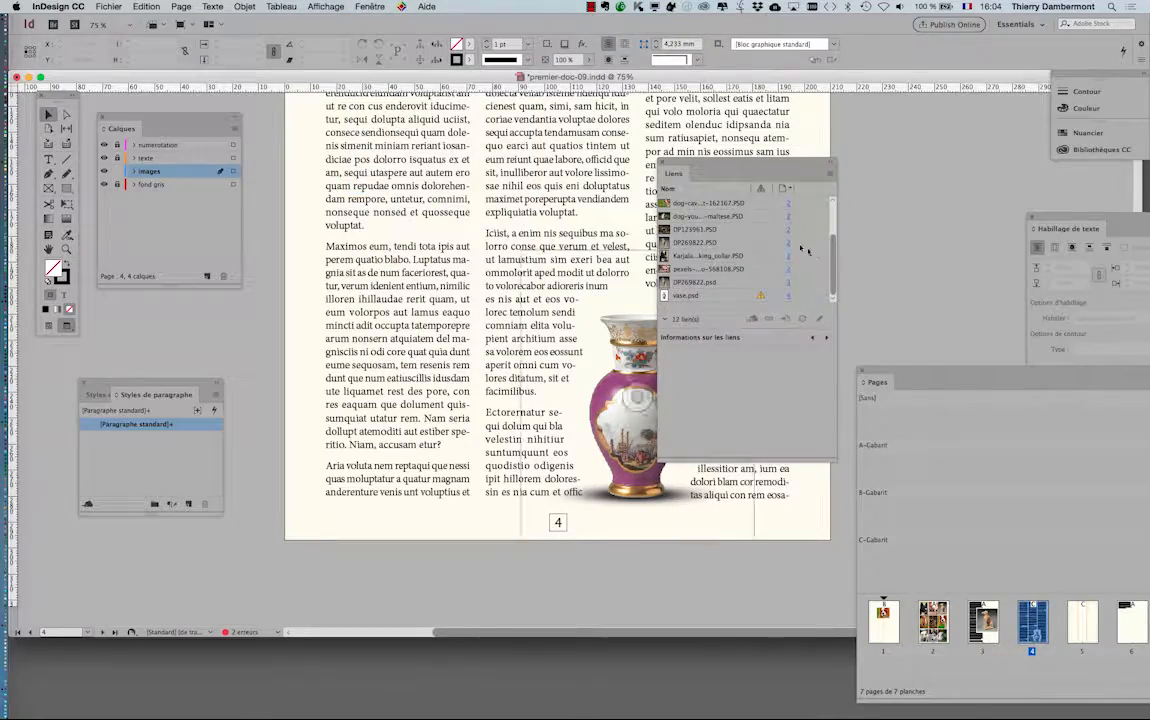
pyautogui.click(743, 297)
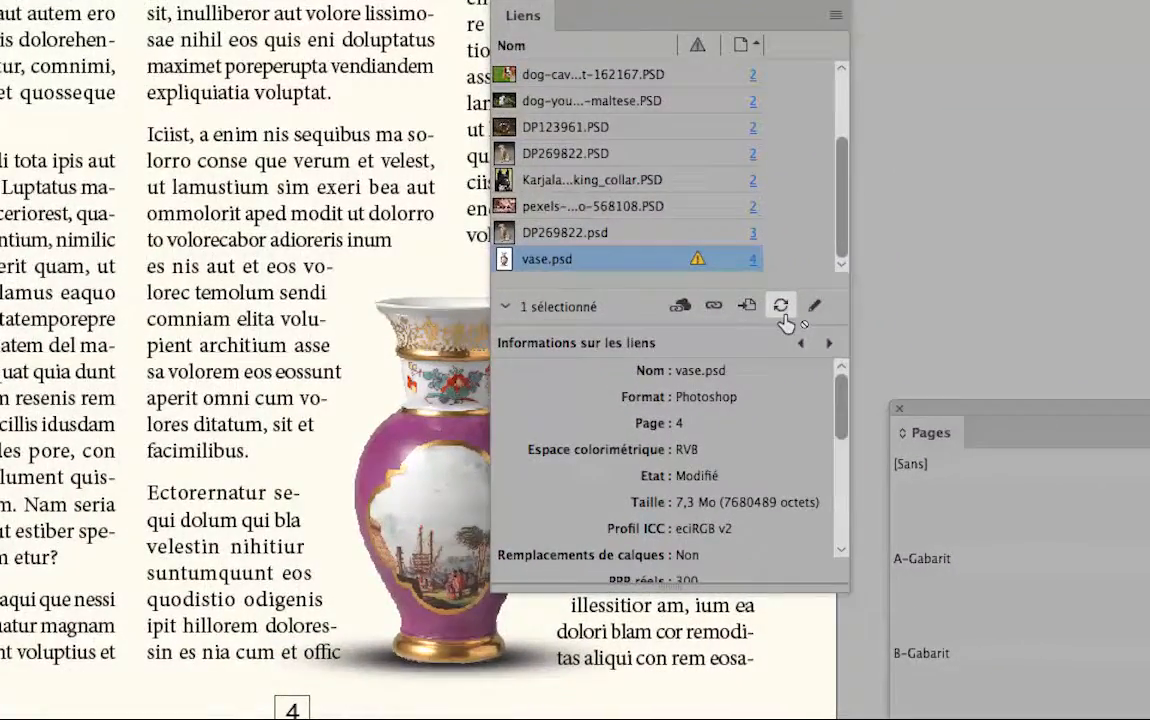
pyautogui.click(802, 318)
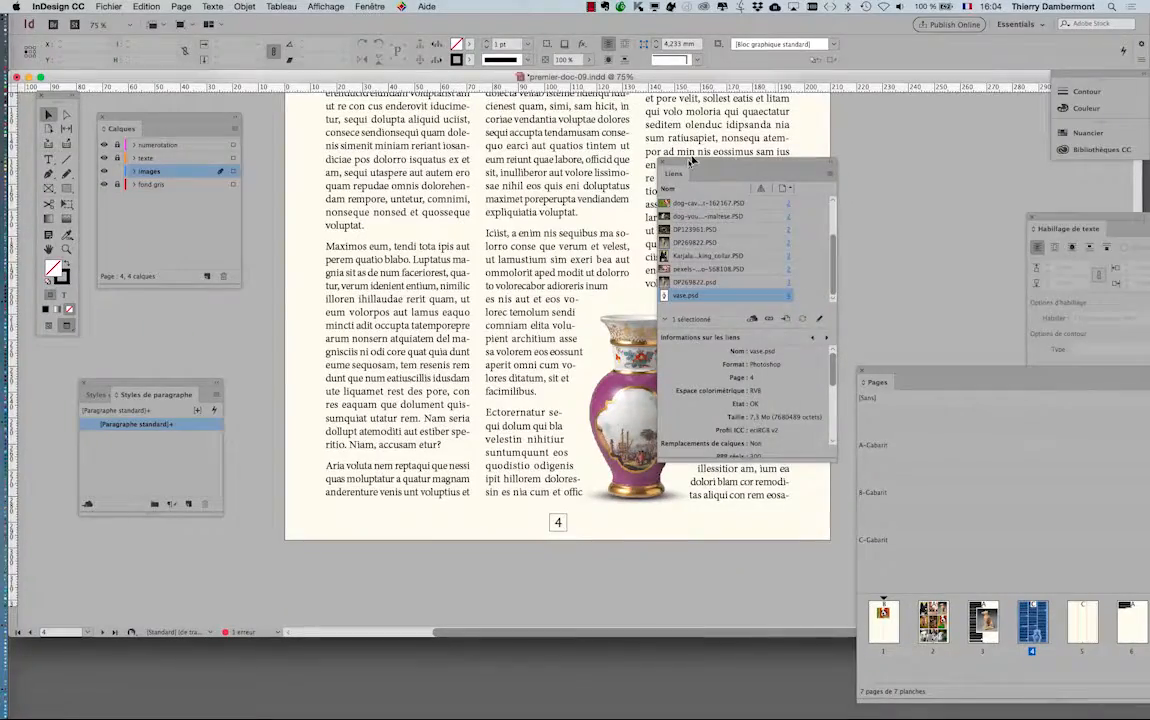
# Step: Select the vase image, moving the Links panel off the page and bringing the Text Wrap panel beside the vase
pyautogui.moveTo(691, 162); pyautogui.dragTo(931, 180)
pyautogui.click(573, 356)
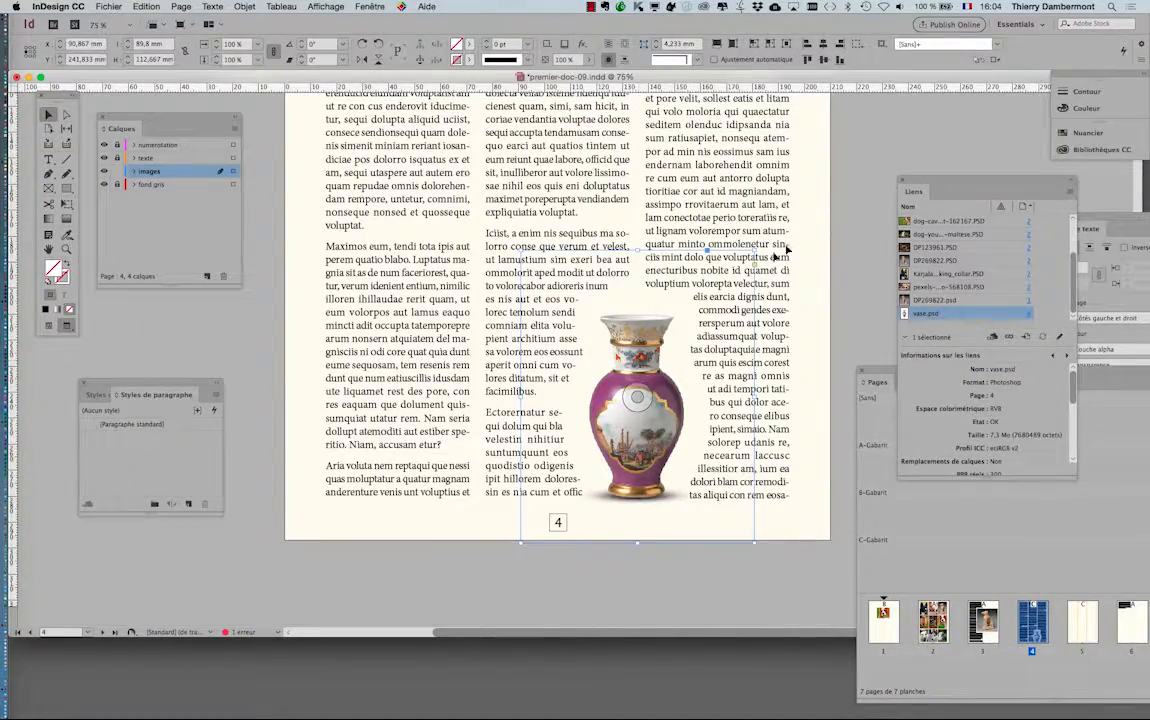
pyautogui.moveTo(950, 183); pyautogui.dragTo(422, 575)
pyautogui.moveTo(1060, 218); pyautogui.dragTo(757, 263)
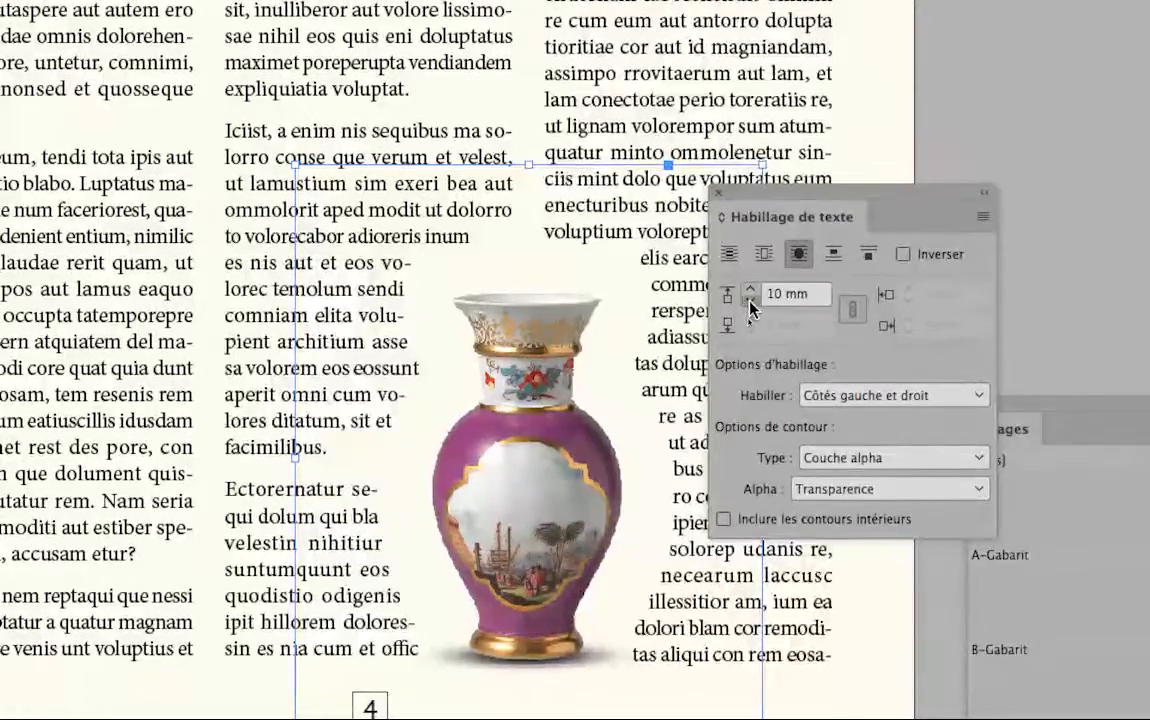
# Step: Set the vase's text wrap offset to 6 mm and move the Text Wrap panel clear of the page
pyautogui.click(750, 302)
pyautogui.click(750, 302)
pyautogui.click(750, 302)
pyautogui.click(750, 302)
pyautogui.click(750, 302)
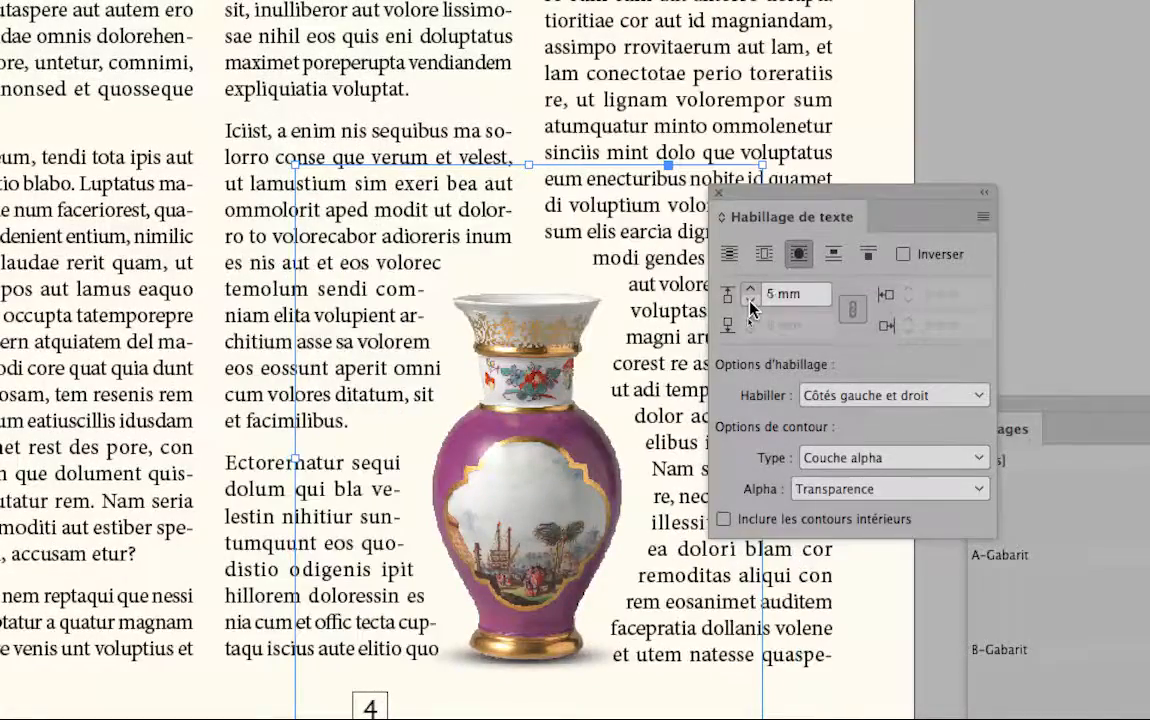
pyautogui.click(750, 302)
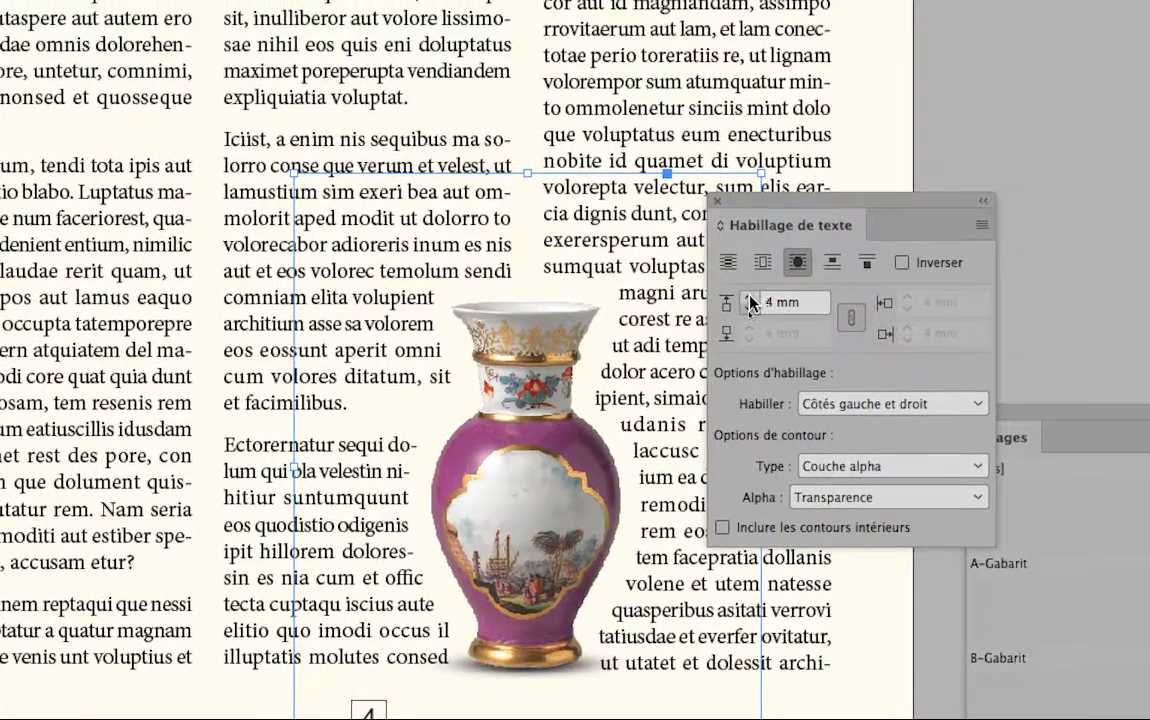
pyautogui.click(750, 297)
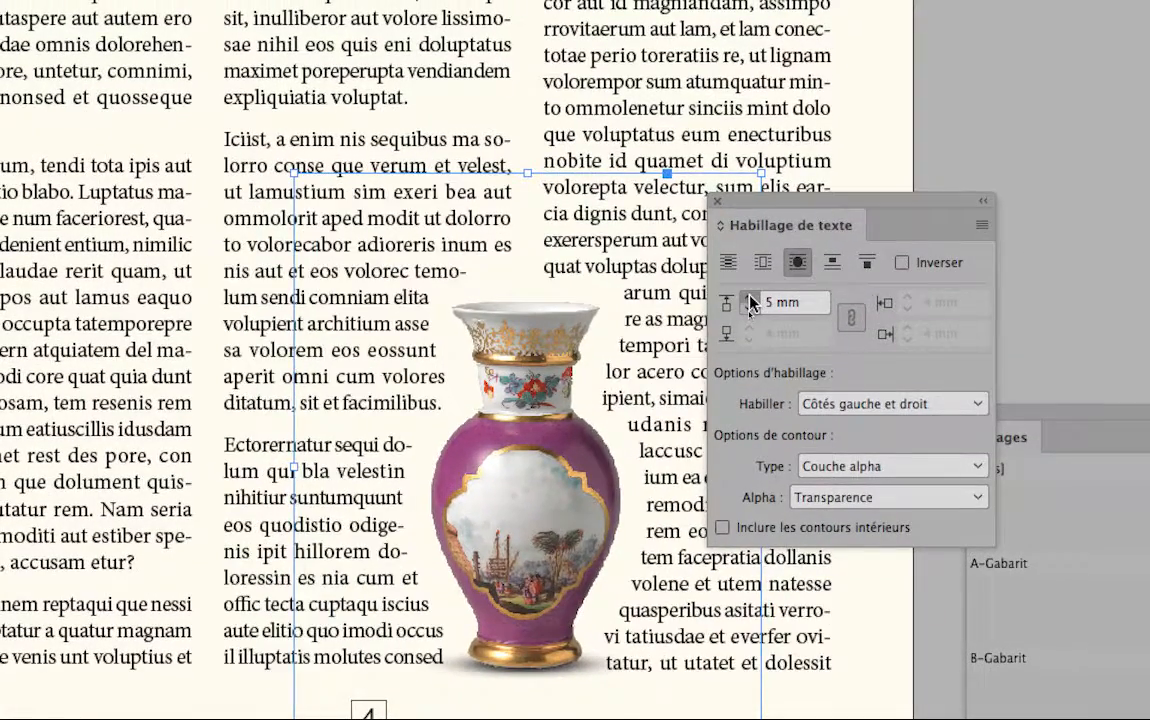
pyautogui.click(750, 297)
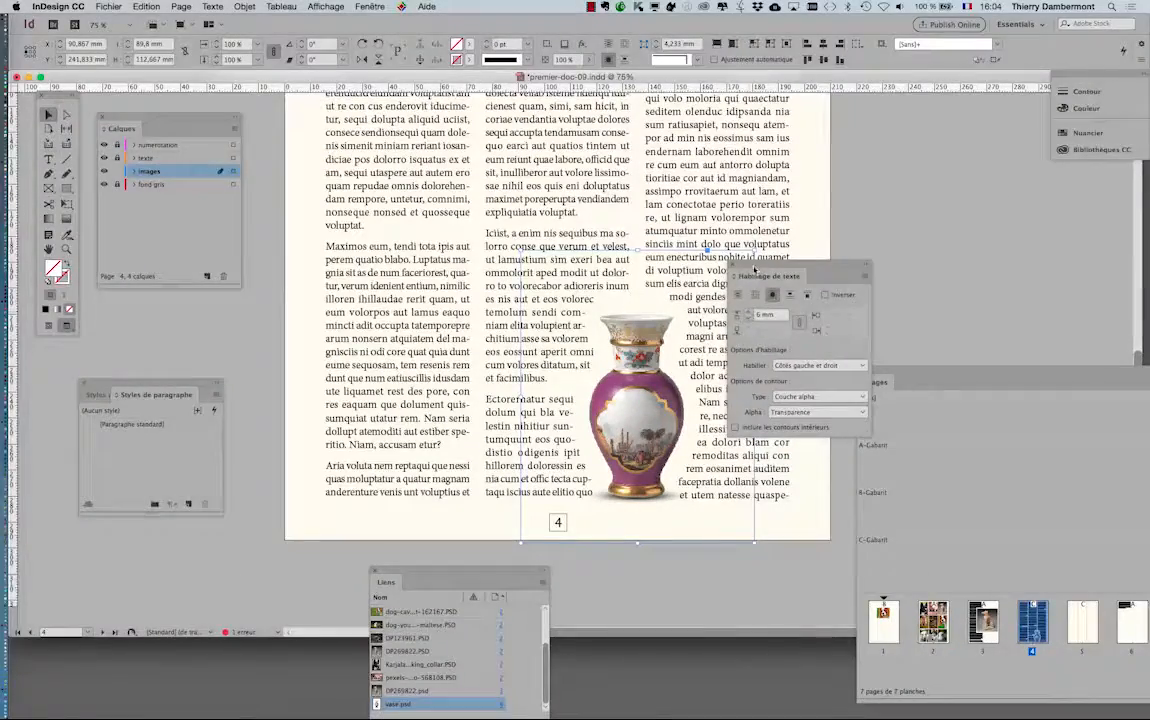
pyautogui.moveTo(755, 269); pyautogui.dragTo(884, 275)
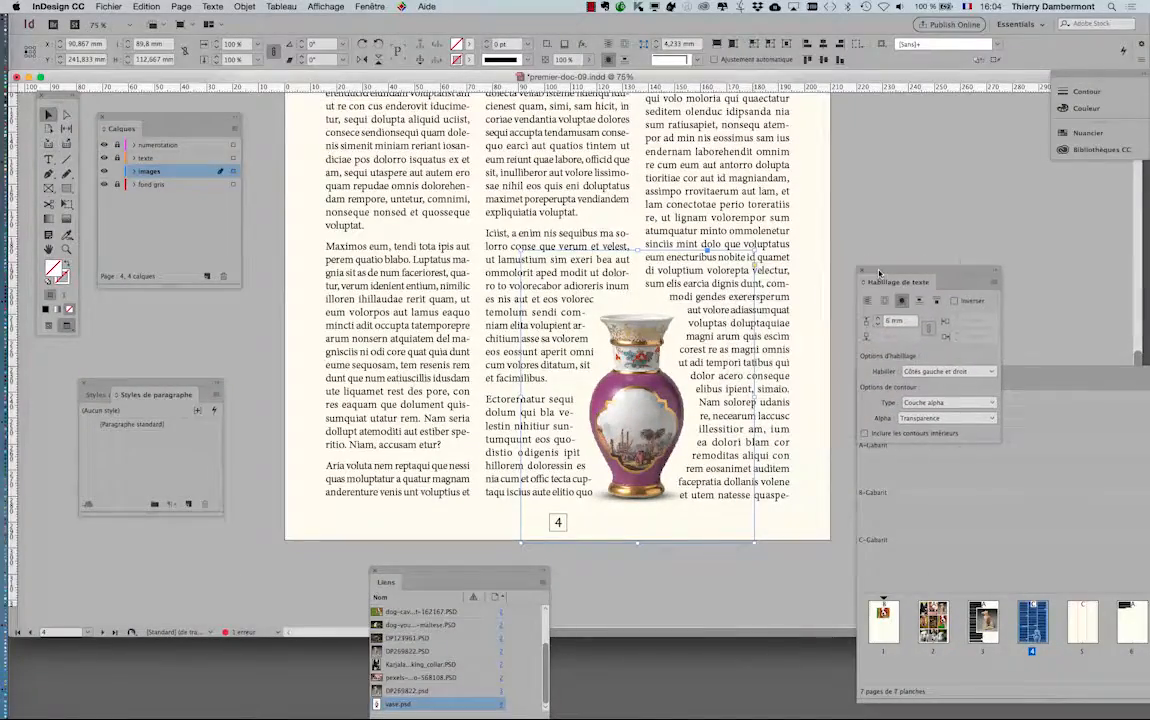
# Step: Move the vase up between the first and second text columns of page 4, deselect it and save the document
pyautogui.press('super+minus')
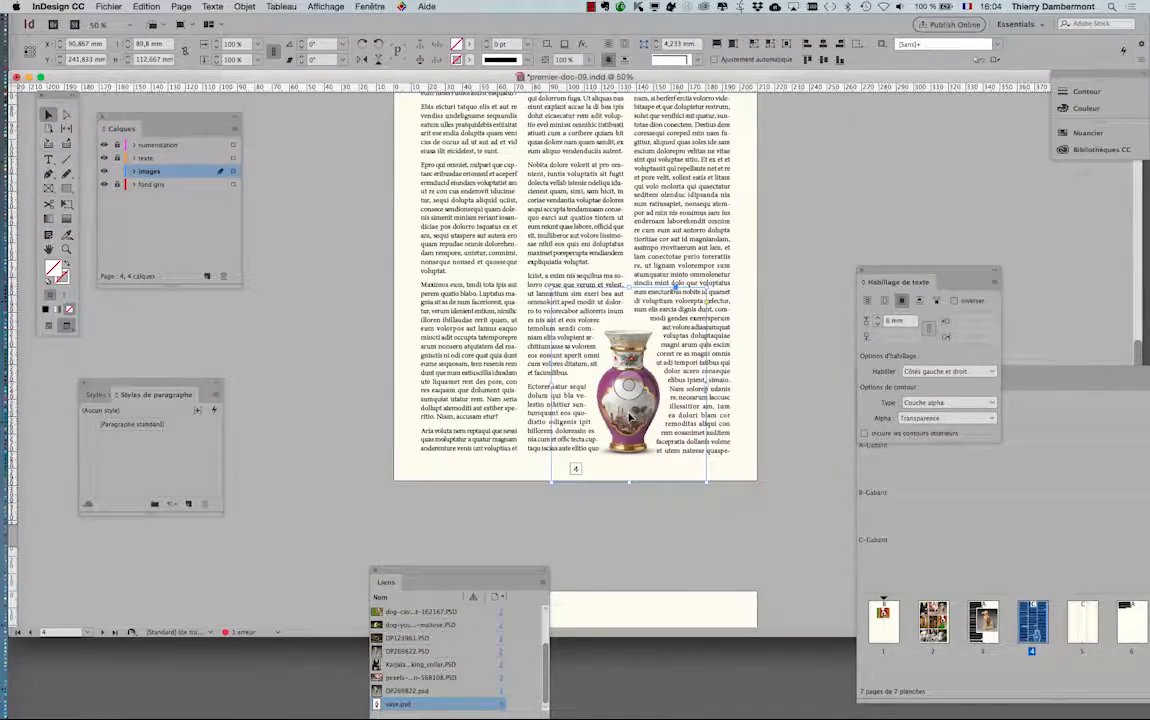
pyautogui.moveTo(628, 414); pyautogui.dragTo(525, 288)
pyautogui.click(806, 300)
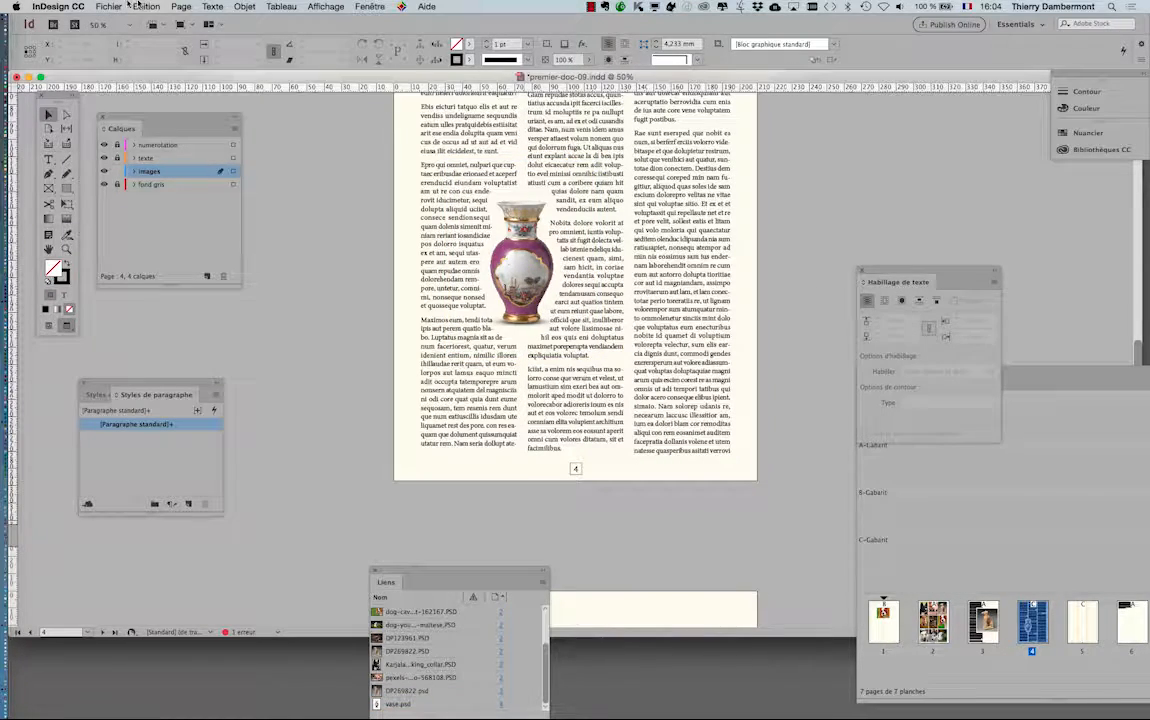
pyautogui.click(124, 6)
pyautogui.click(130, 80)
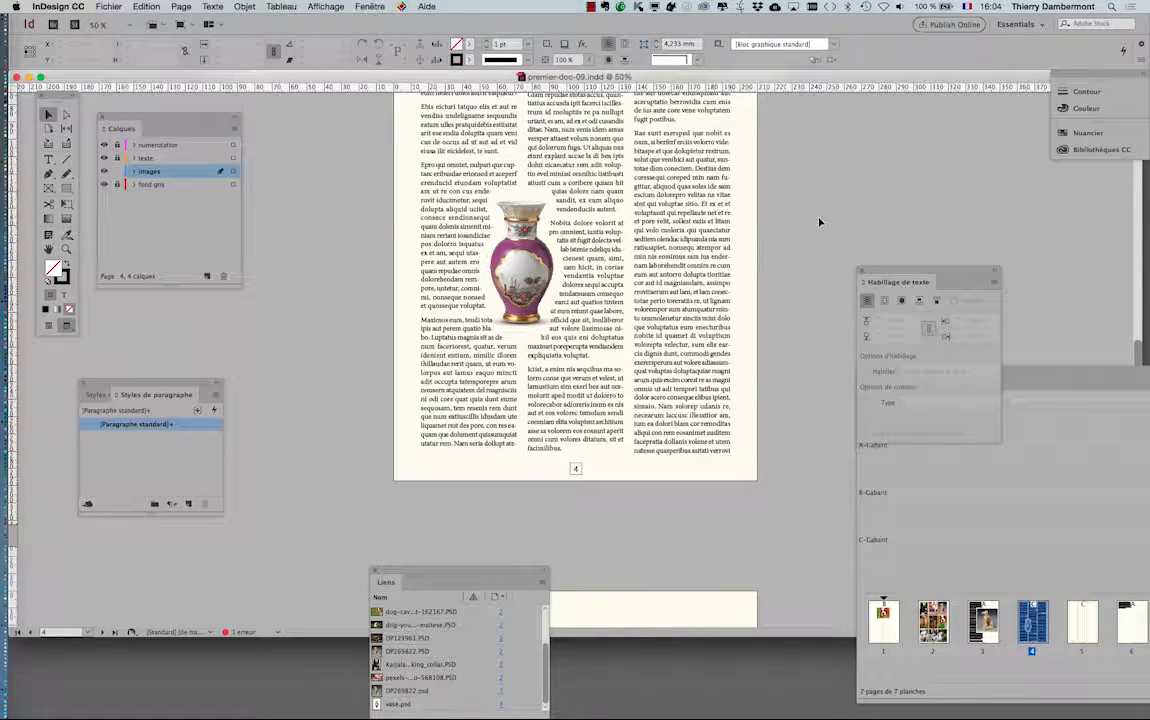